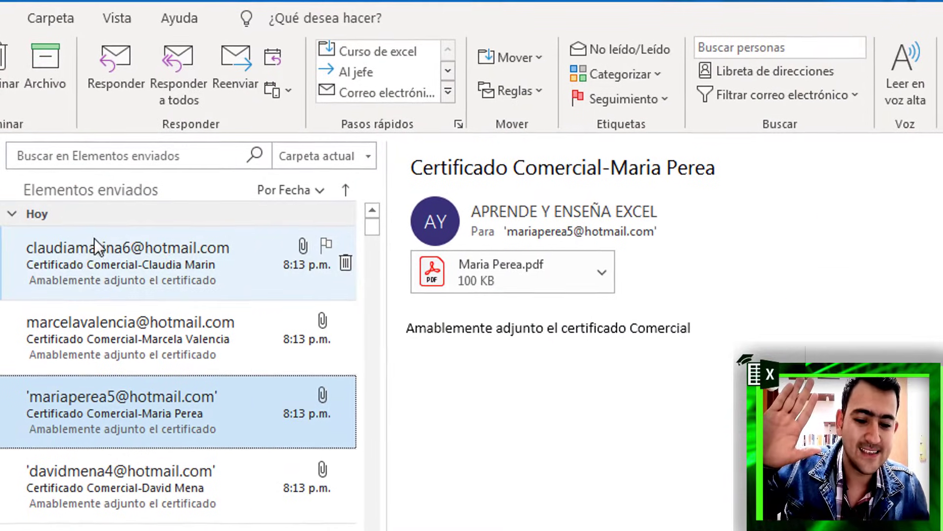
# Preview each sent Certificado Comercial email and its attached PDF, then return to Excel
pyautogui.click(81, 254)
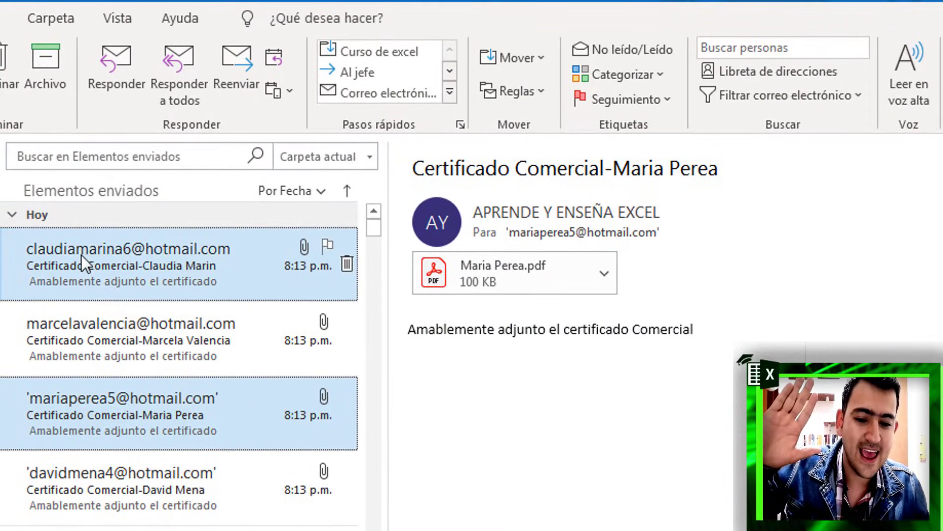
pyautogui.click(121, 328)
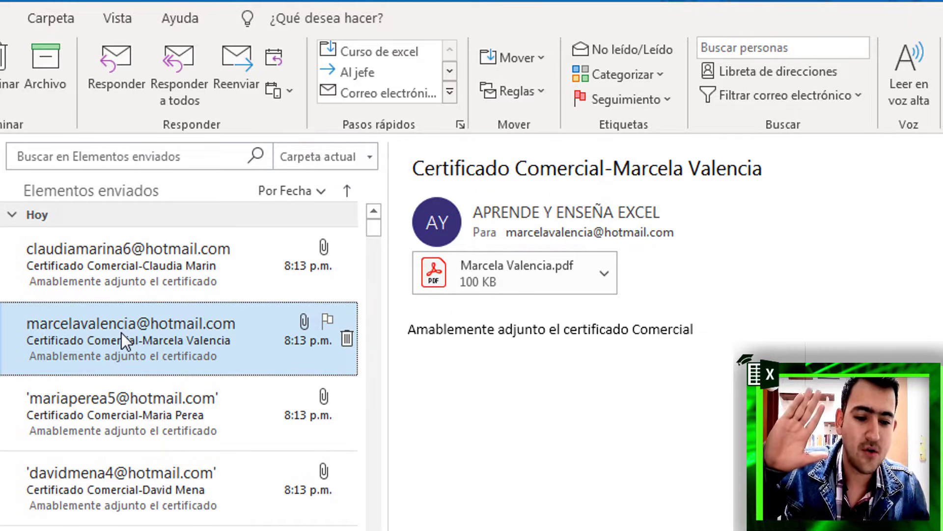
pyautogui.click(120, 405)
pyautogui.click(131, 470)
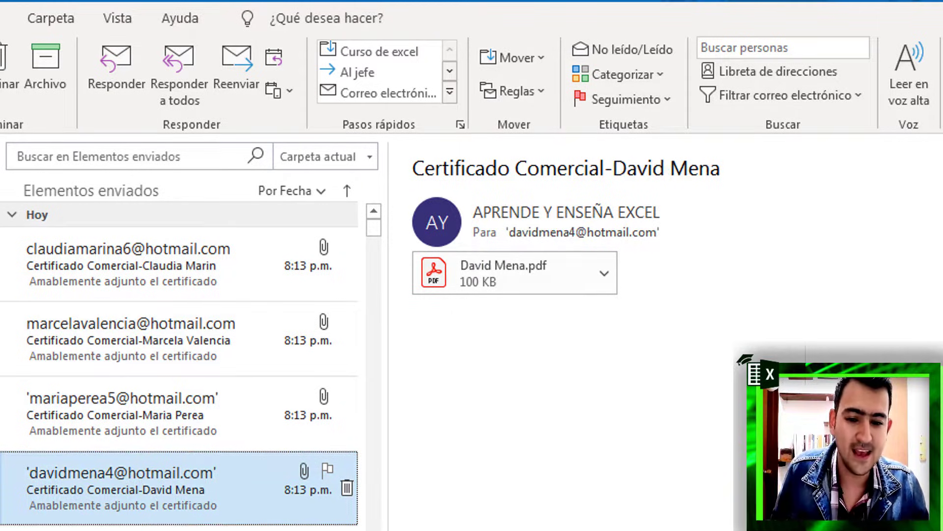
pyautogui.press('Down')
pyautogui.click(136, 276)
pyautogui.click(216, 363)
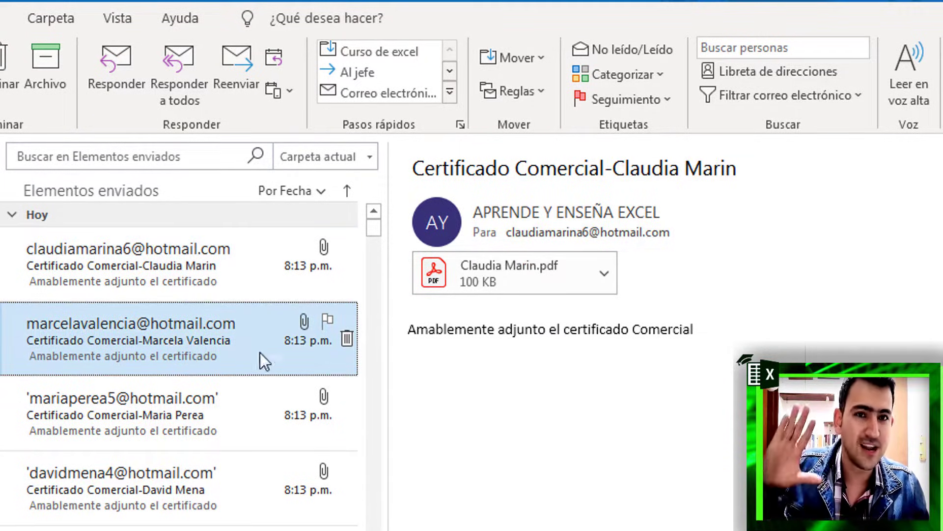
pyautogui.press('Down')
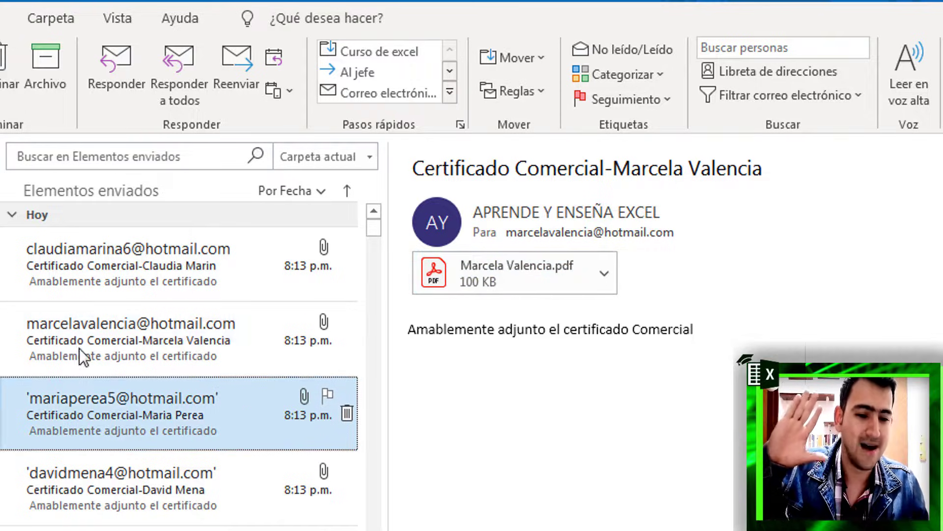
pyautogui.click(114, 271)
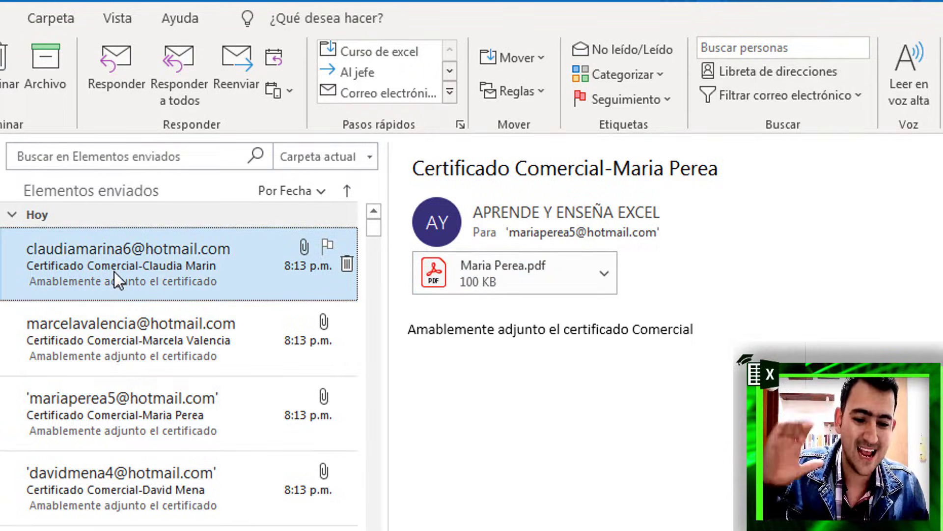
pyautogui.click(145, 338)
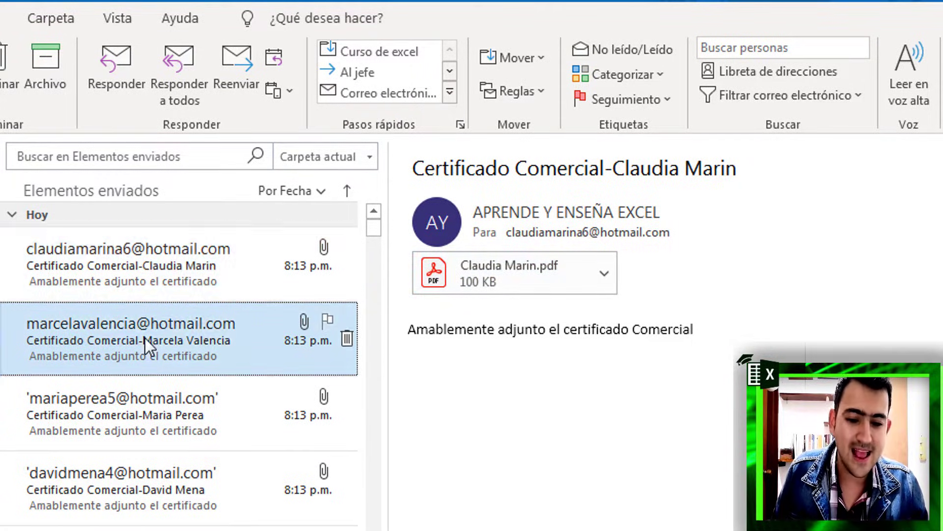
pyautogui.click(155, 415)
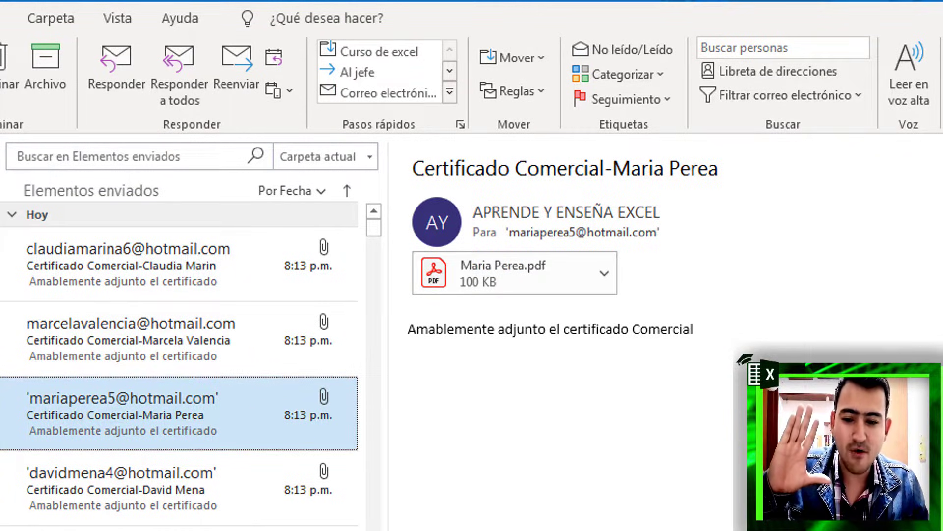
pyautogui.hotkey('alt', 'Tab')
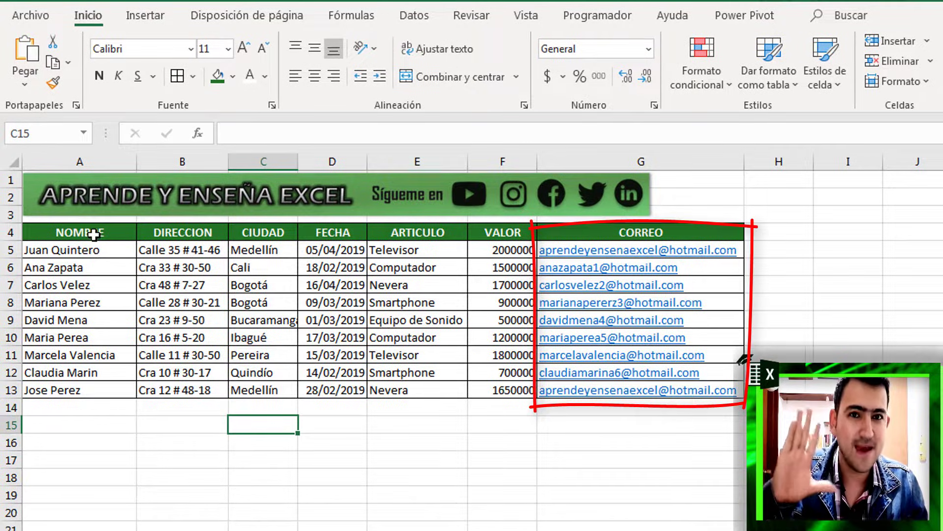
# Select the contact names in column A, then bring up the Ejemplo folder of nine PDF certificates
pyautogui.moveTo(93, 234); pyautogui.dragTo(88, 390)
pyautogui.click(285, 320)
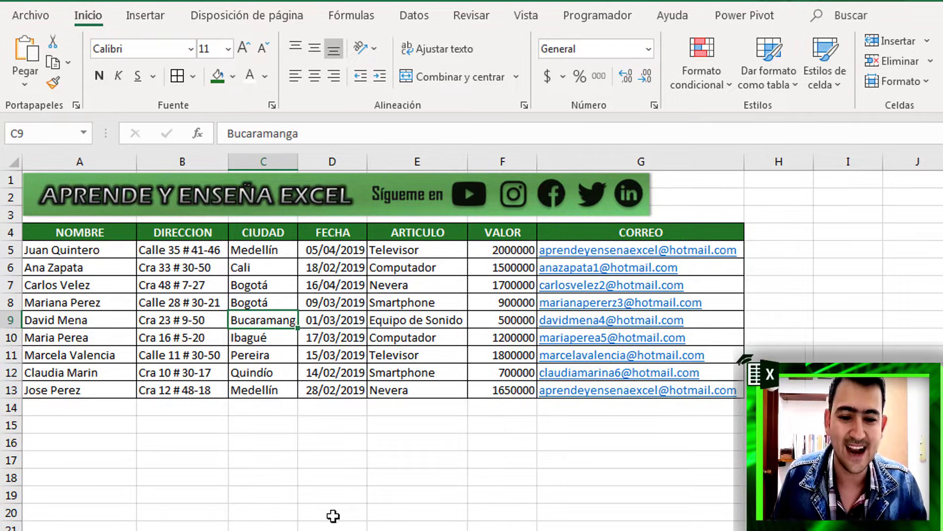
pyautogui.click(362, 506)
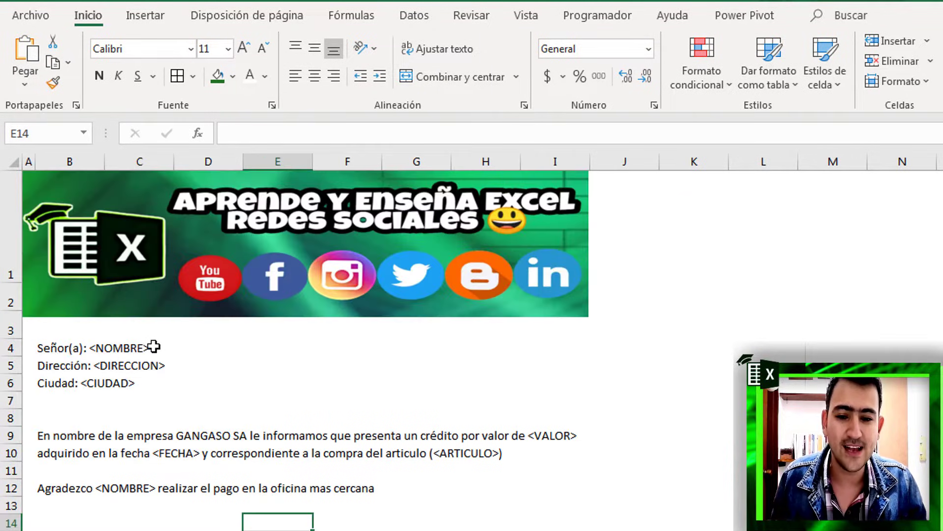
pyautogui.scroll(-3, 99, 213)
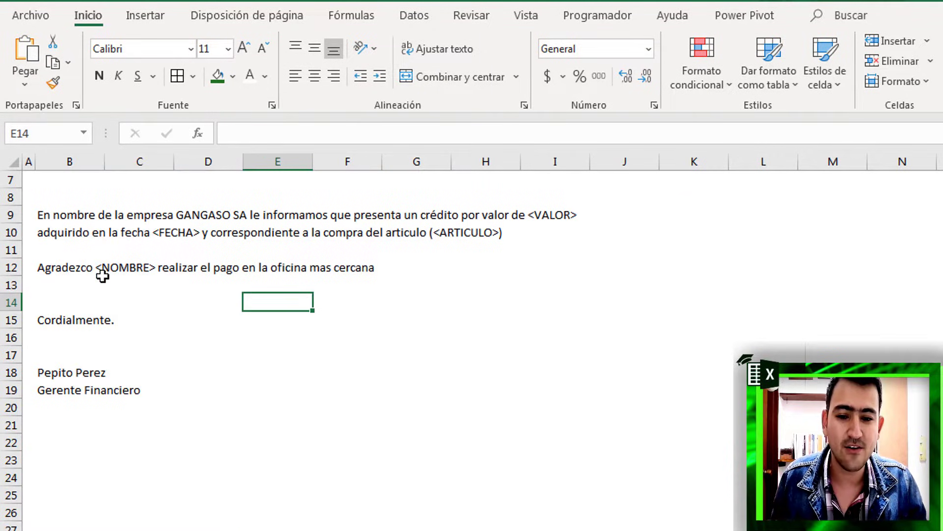
pyautogui.scroll(3, 73, 358)
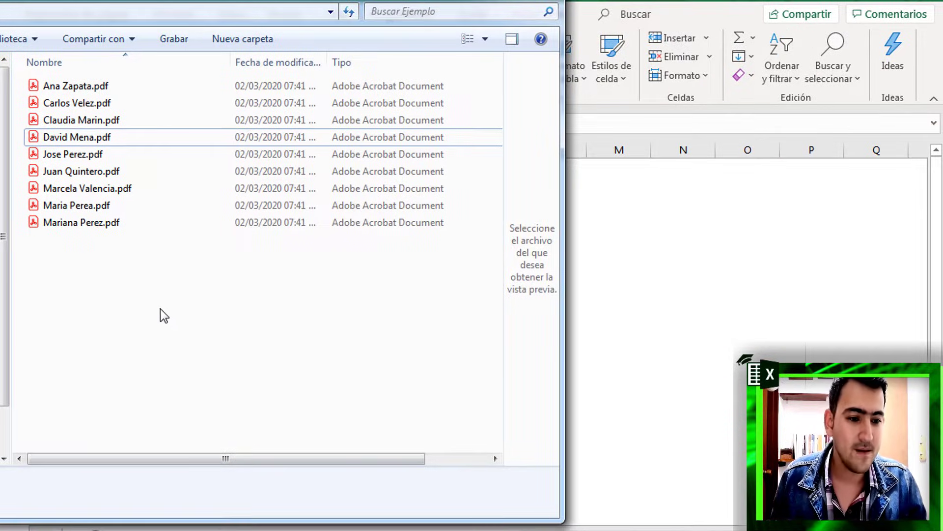
pyautogui.moveTo(175, 307)
pyautogui.mouseDown()
pyautogui.moveTo(81, 216)
pyautogui.moveTo(46, 117)
pyautogui.mouseUp()
# Widen the preview pane and preview the first five generated PDF certificates in turn
pyautogui.click(90, 320)
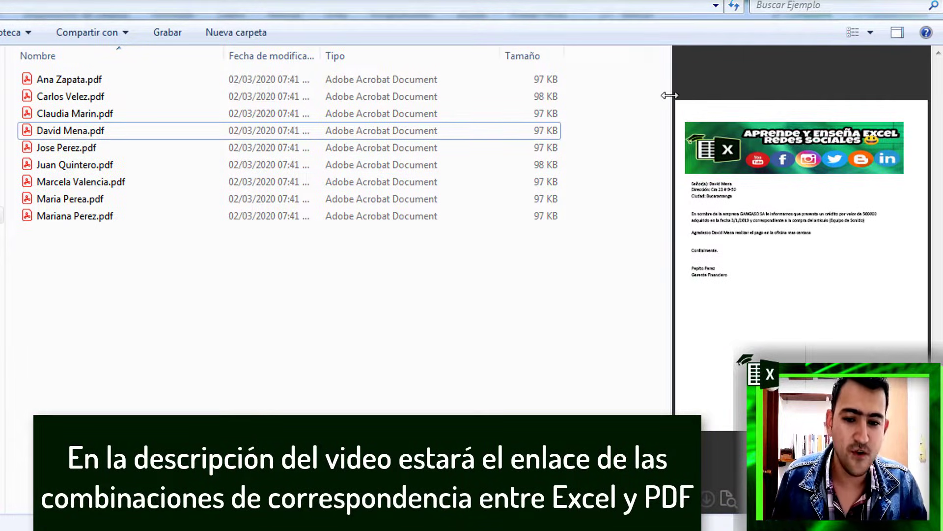
pyautogui.moveTo(669, 95); pyautogui.dragTo(376, 96)
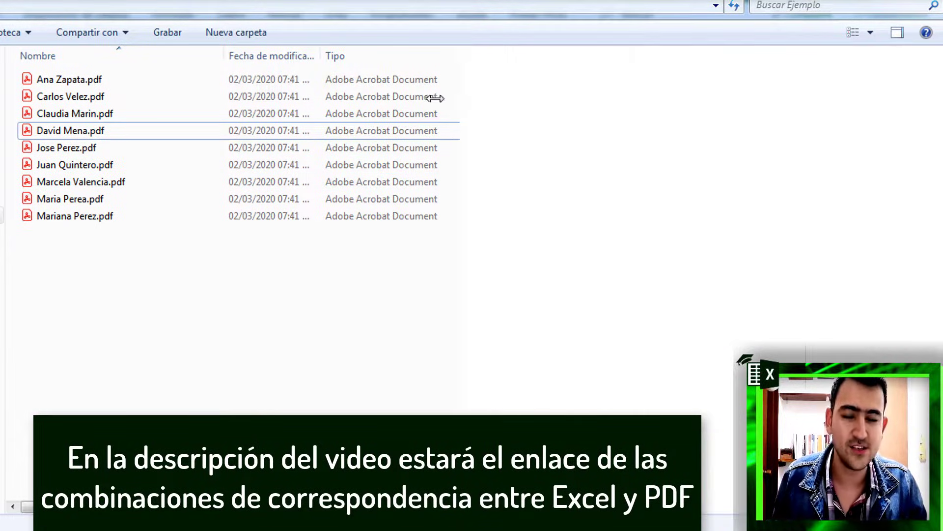
pyautogui.click(69, 86)
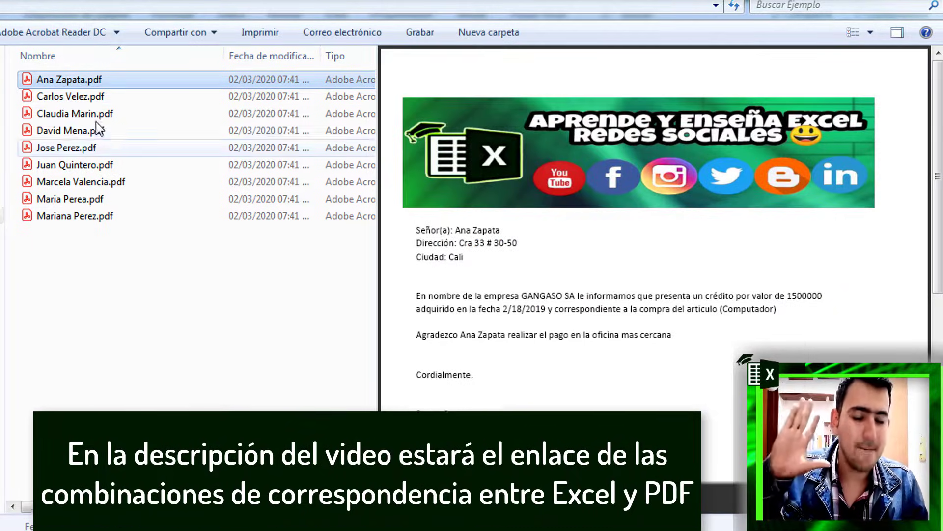
pyautogui.click(84, 97)
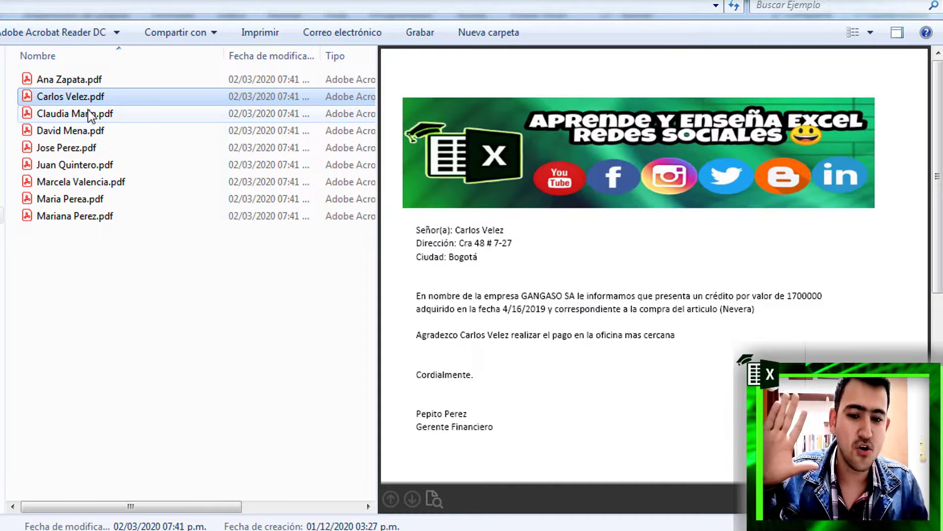
pyautogui.click(90, 114)
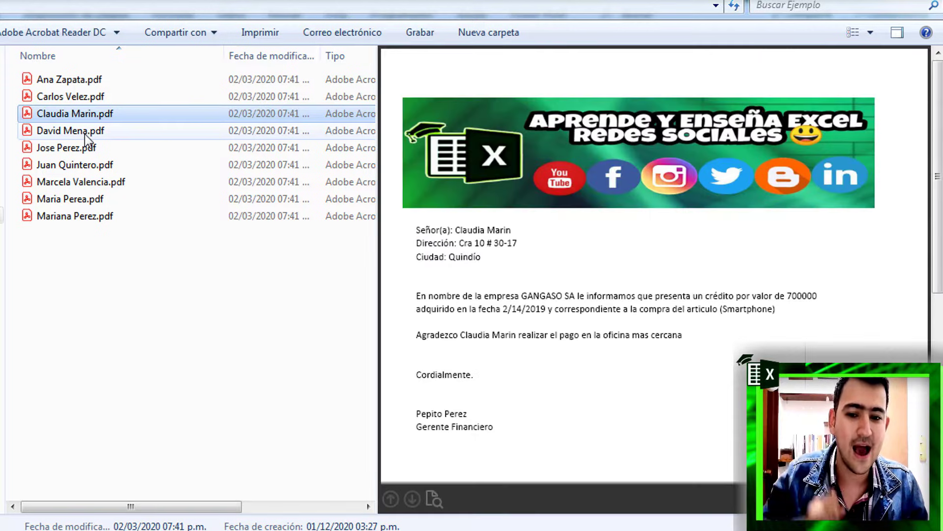
pyautogui.click(85, 133)
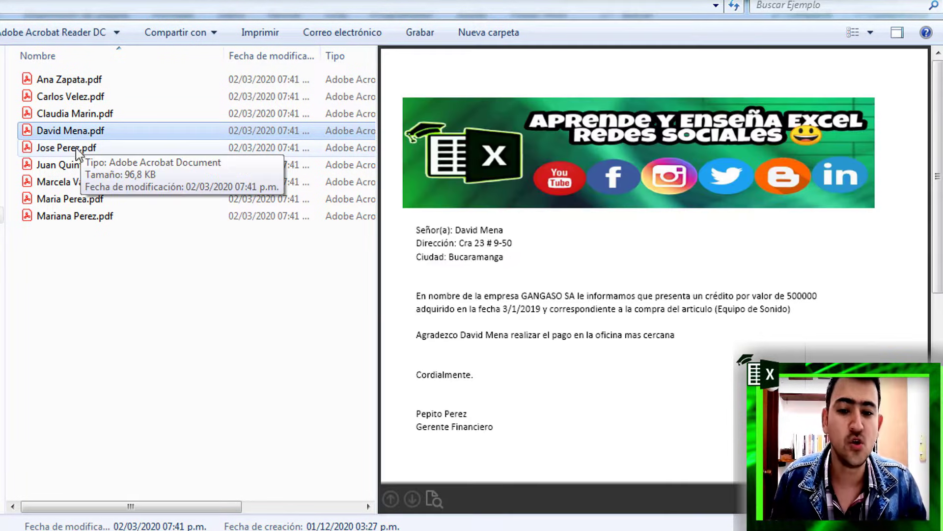
pyautogui.click(76, 148)
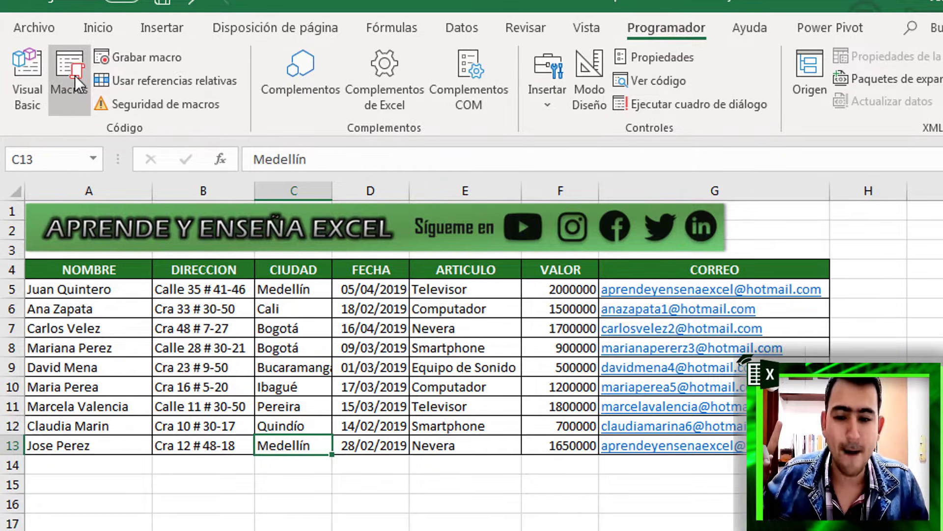
# In the VBA editor's references, enable the Microsoft Outlook 16.0 Object Library
pyautogui.click(15, 82)
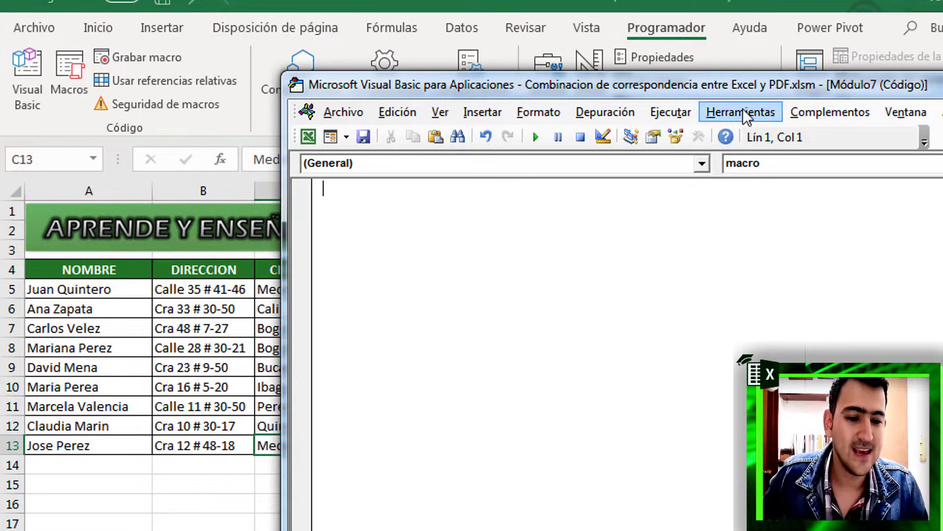
pyautogui.click(746, 117)
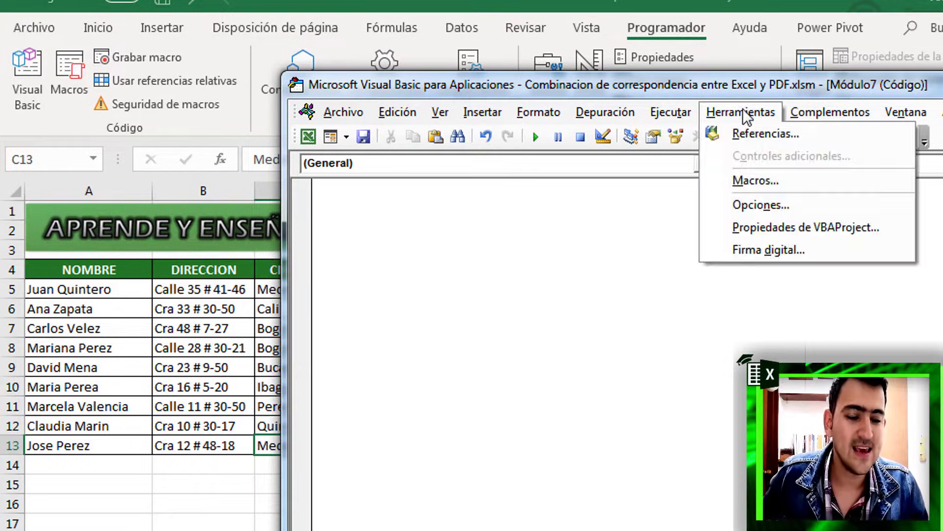
pyautogui.click(745, 143)
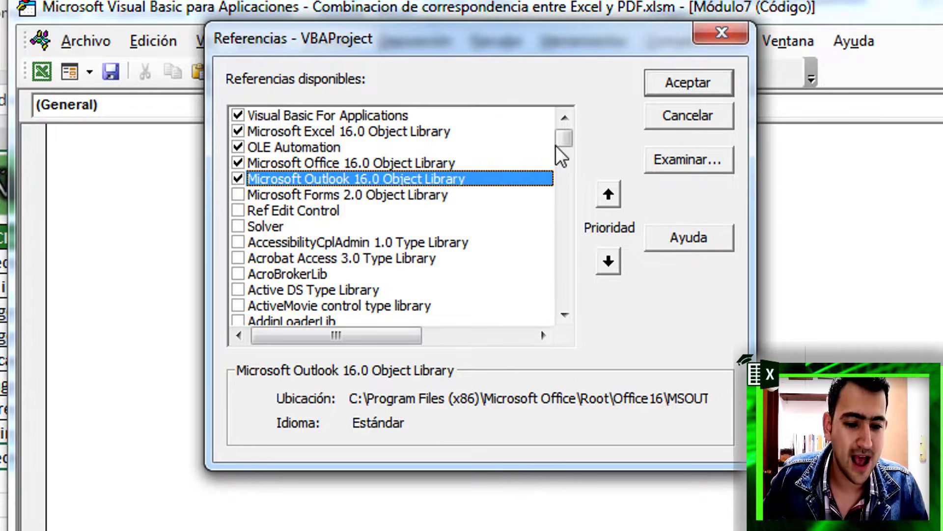
pyautogui.moveTo(556, 145)
pyautogui.mouseDown()
pyautogui.moveTo(563, 245)
pyautogui.moveTo(562, 152)
pyautogui.moveTo(612, 94)
pyautogui.mouseUp()
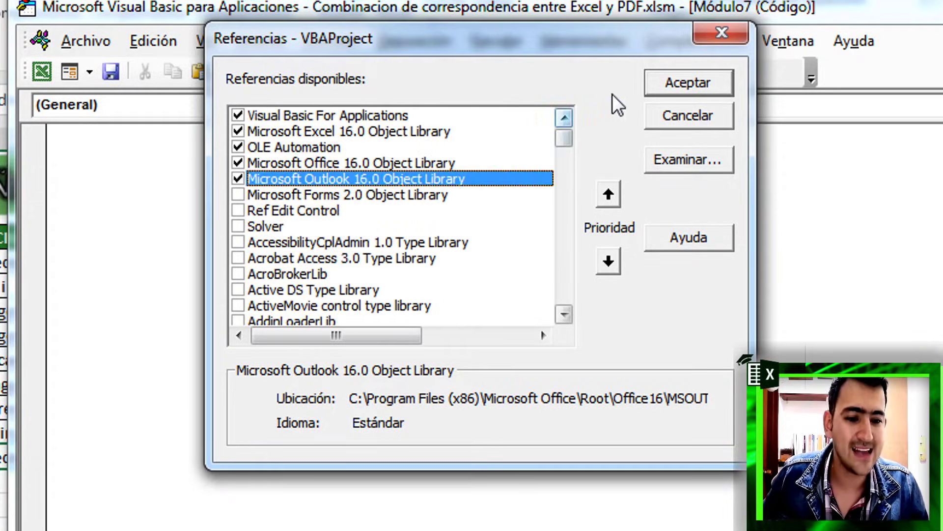
pyautogui.click(683, 88)
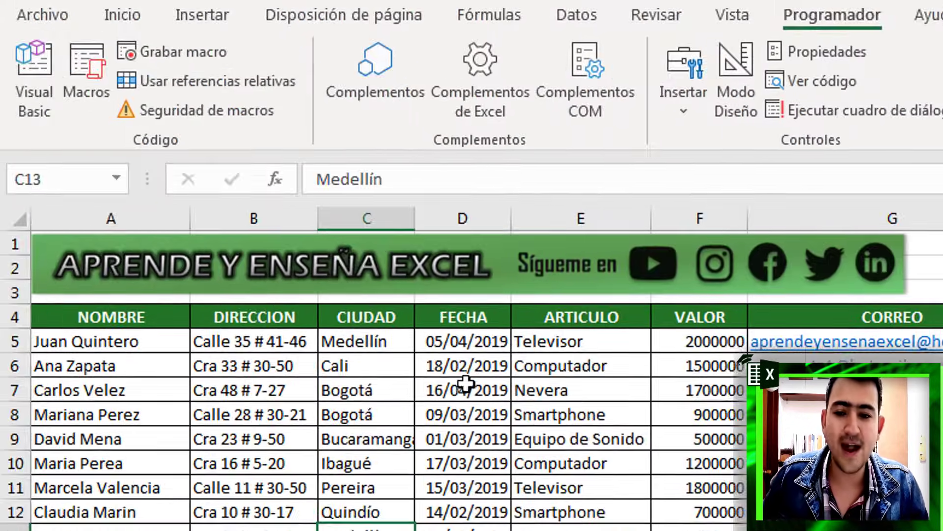
# Record an empty macro named Correos with shortcut Ctrl+r, then stop recording
pyautogui.click(466, 383)
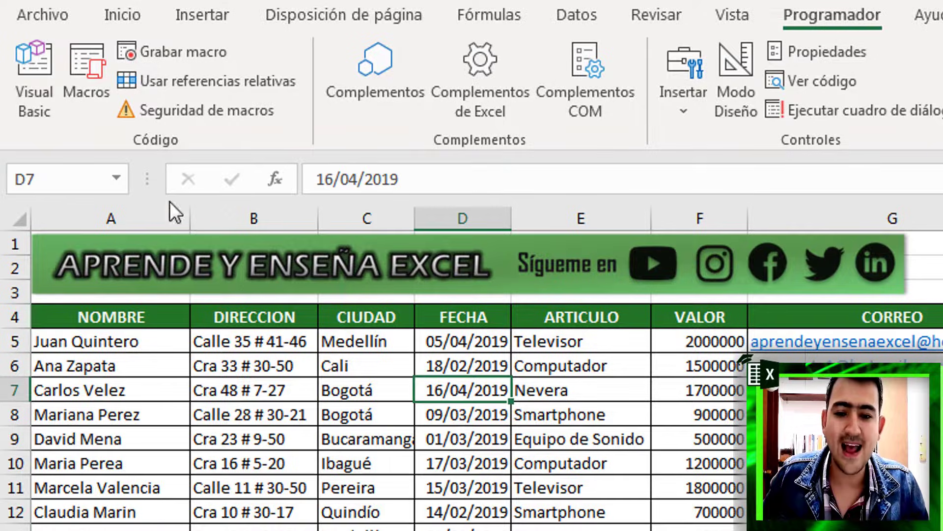
pyautogui.click(167, 54)
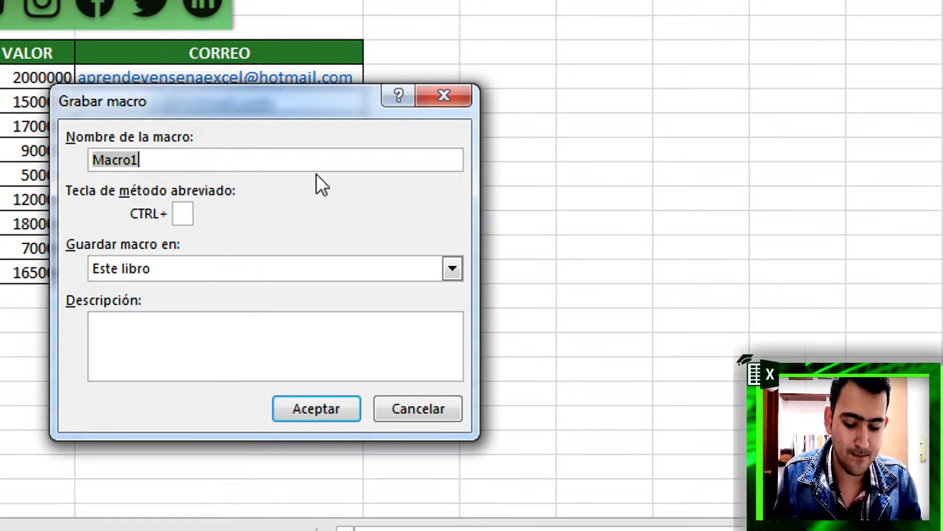
pyautogui.write('Cor')
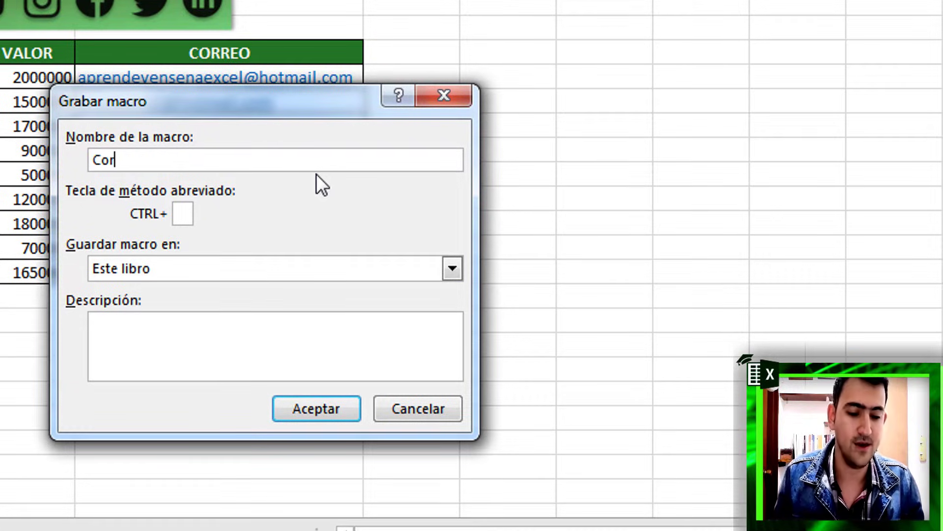
pyautogui.write('reos')
pyautogui.click(183, 215)
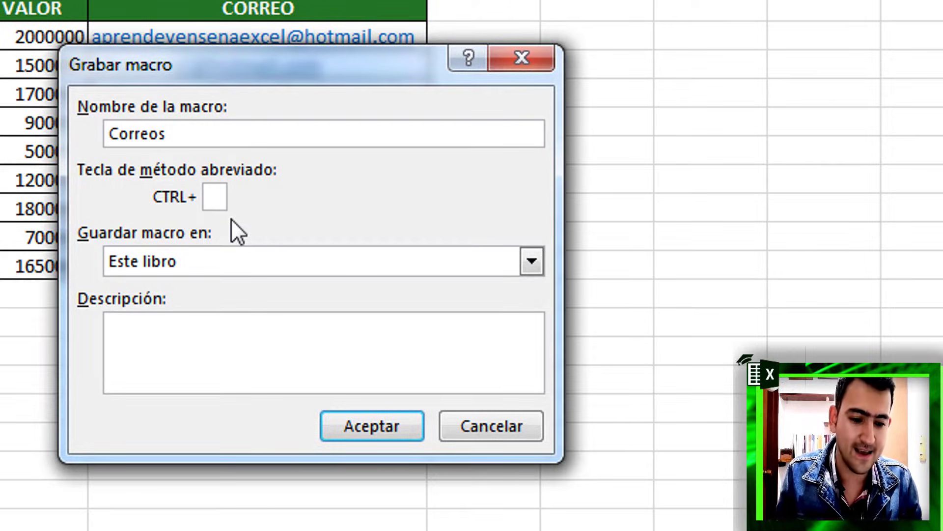
pyautogui.write('r')
pyautogui.click(207, 351)
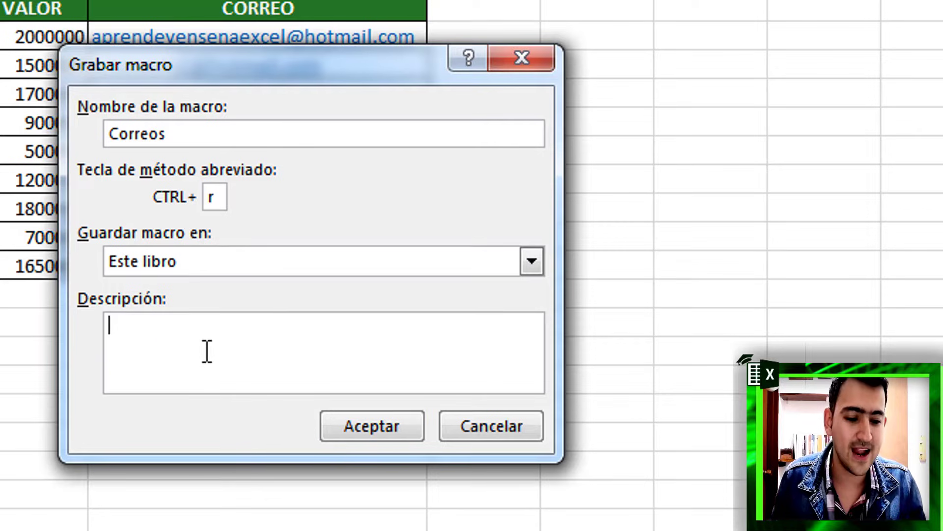
pyautogui.click(366, 426)
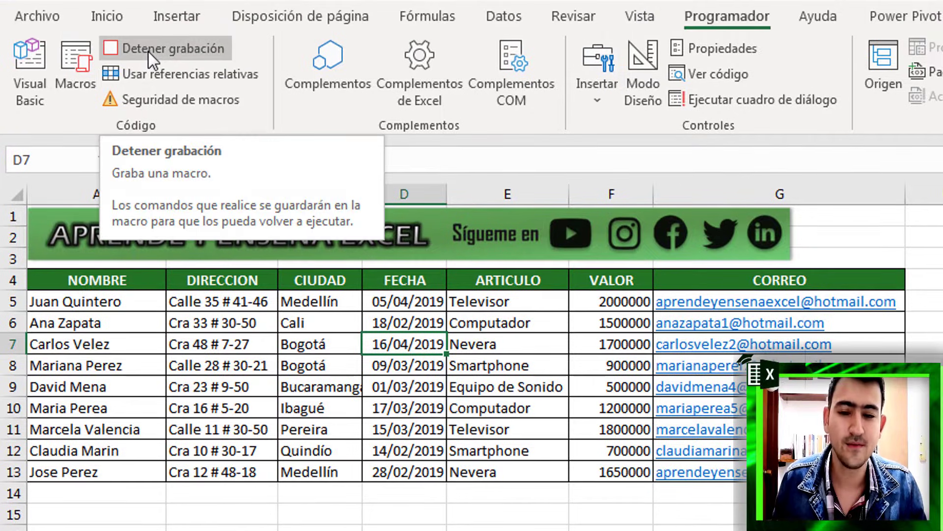
pyautogui.click(148, 51)
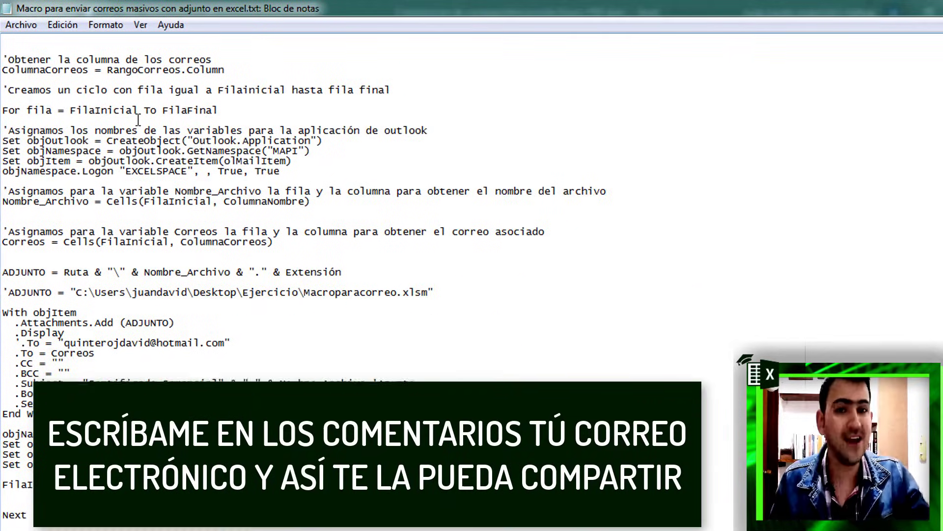
# Select all the mass-mail VBA code in Notepad and copy it
pyautogui.hotkey('ctrl', 'a')
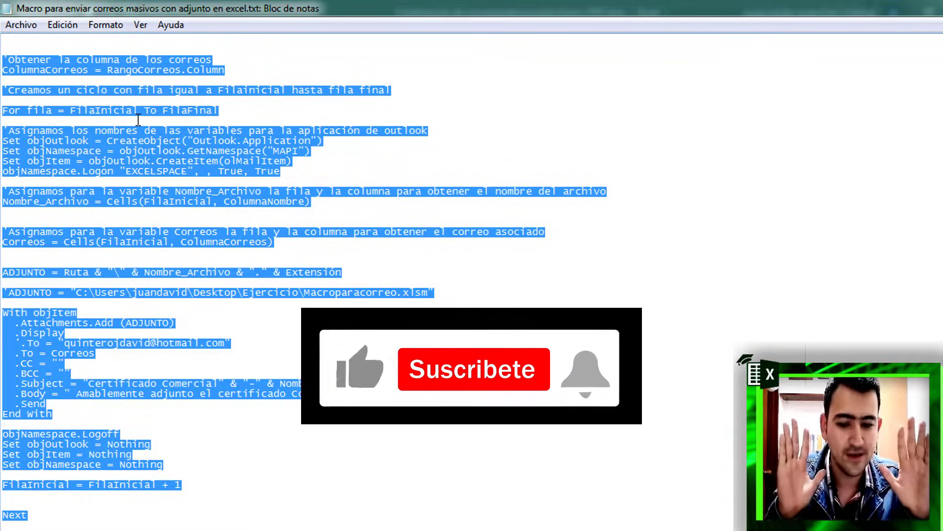
pyautogui.click(242, 330)
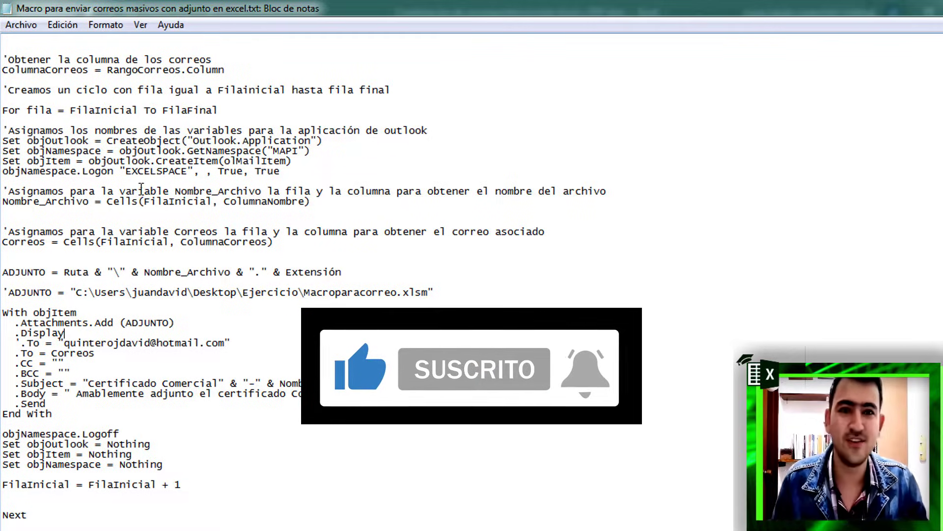
pyautogui.hotkey('ctrl', 'a')
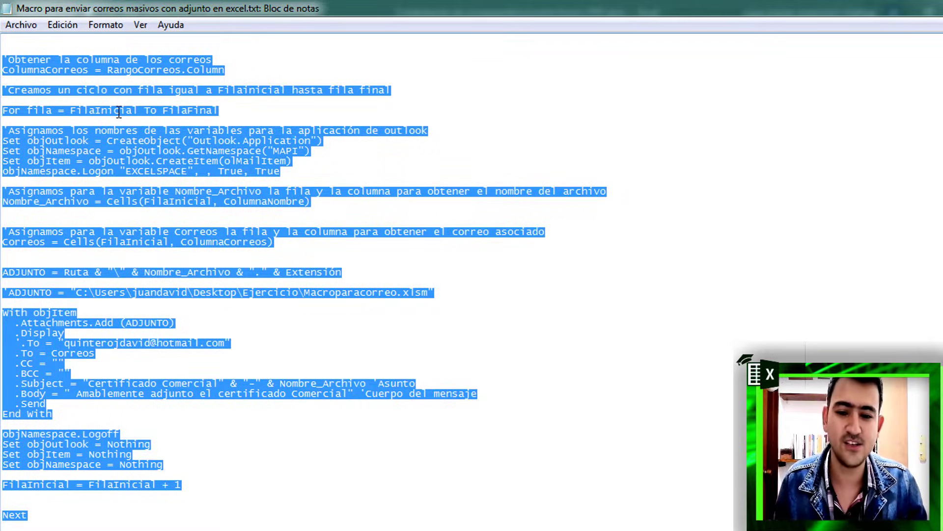
pyautogui.rightClick(118, 112)
pyautogui.click(150, 160)
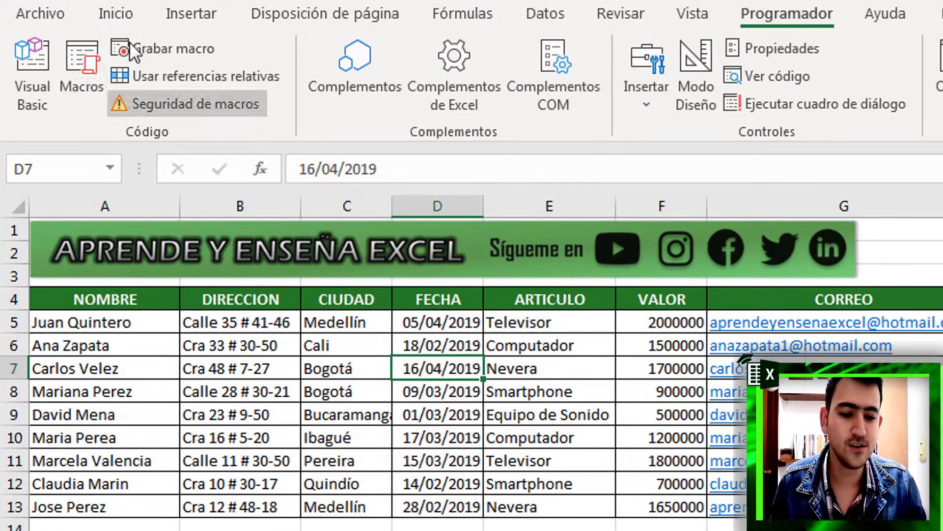
# Paste the copied email-sending code into the Correos macro before End Sub
pyautogui.click(83, 69)
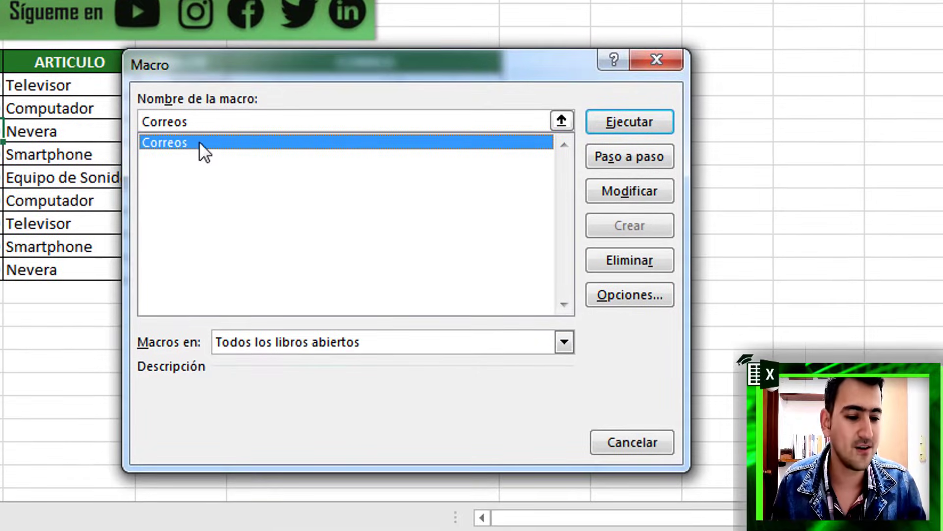
pyautogui.click(632, 191)
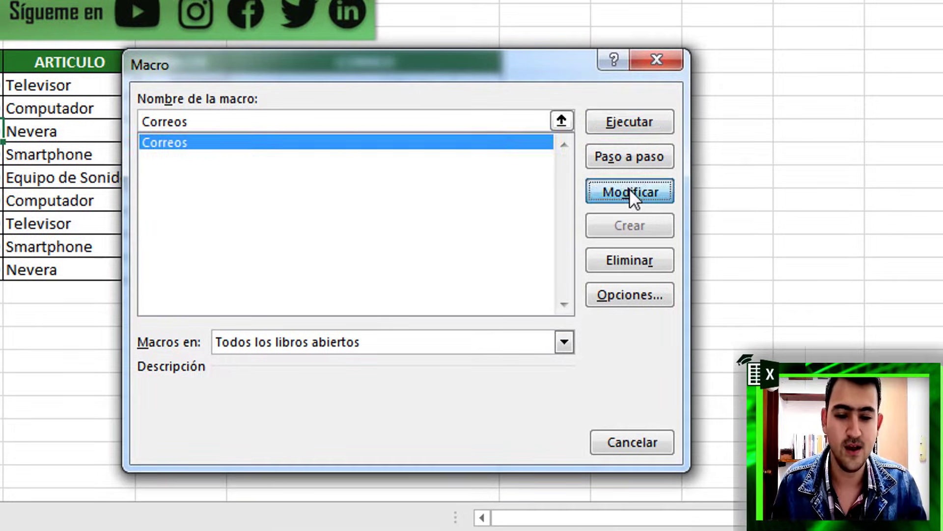
pyautogui.click(103, 228)
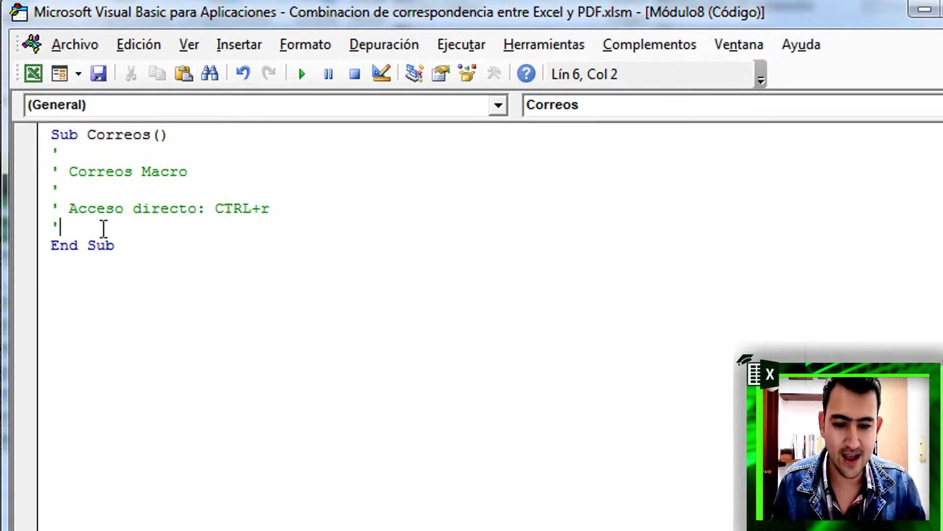
pyautogui.press('Return')
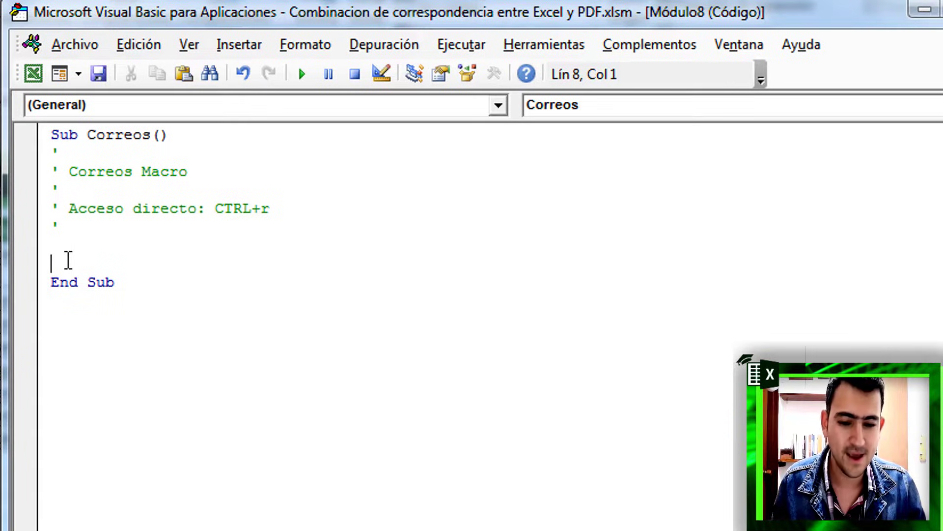
pyautogui.rightClick(68, 260)
pyautogui.click(106, 328)
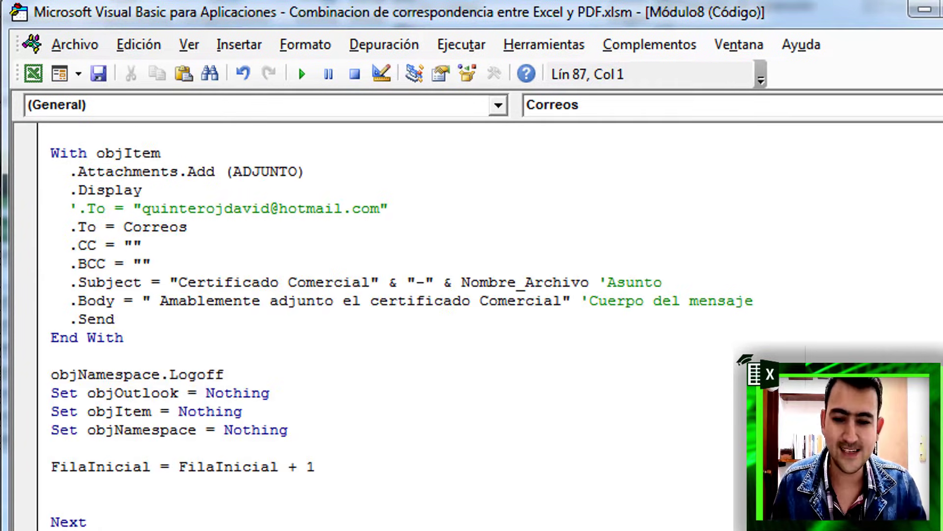
# Review the variable declarations comment and select the folder path in the Ruta line
pyautogui.scroll(2, 689, 273)
pyautogui.scroll(10, 499, 288)
pyautogui.scroll(7, 389, 294)
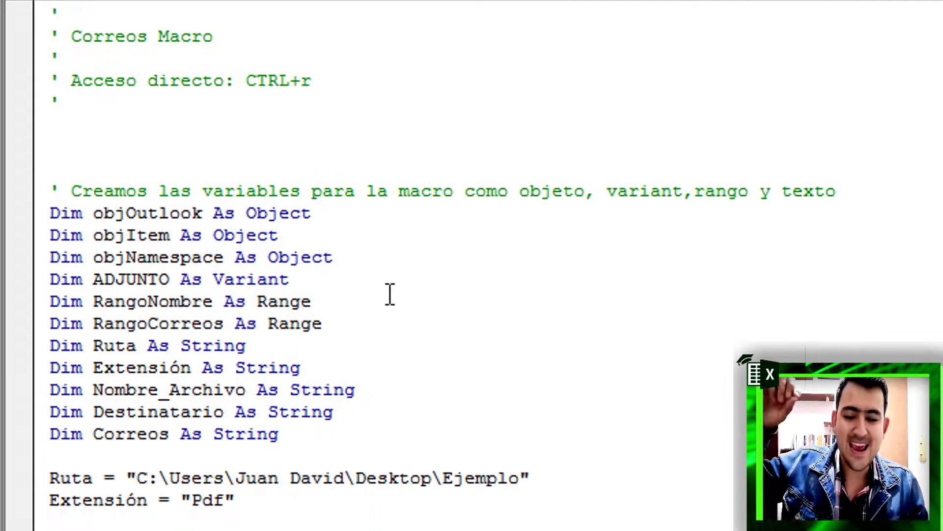
pyautogui.scroll(1, 390, 295)
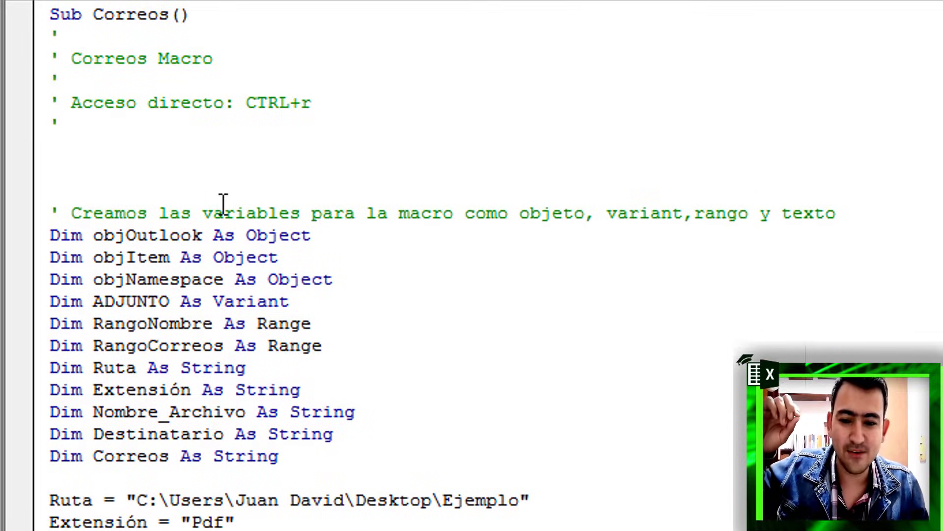
pyautogui.moveTo(59, 206); pyautogui.dragTo(838, 213)
pyautogui.click(849, 213)
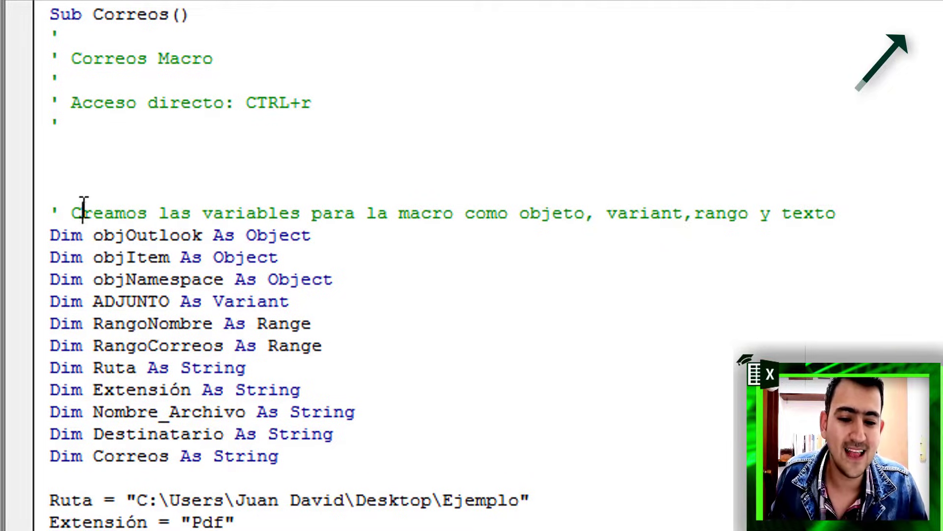
pyautogui.moveTo(83, 209); pyautogui.dragTo(500, 223)
pyautogui.click(541, 214)
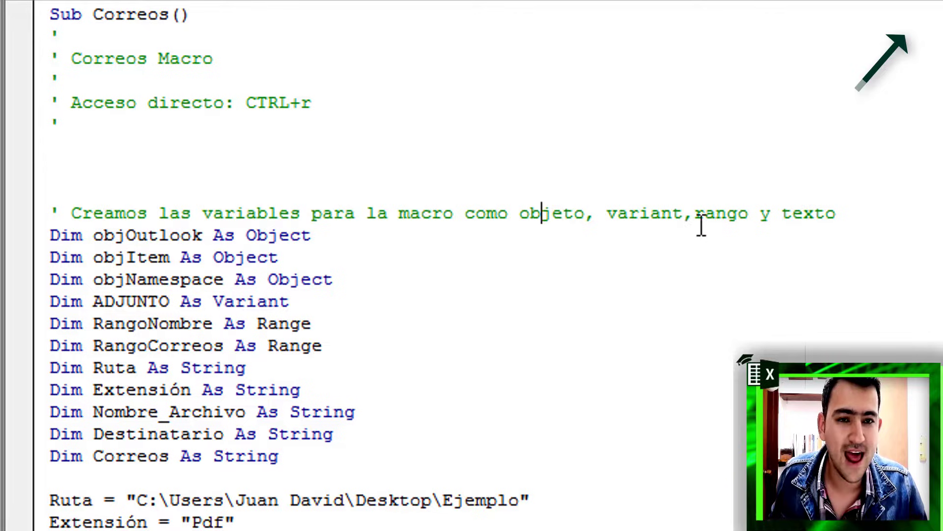
pyautogui.click(684, 214)
pyautogui.scroll(-2, 852, 216)
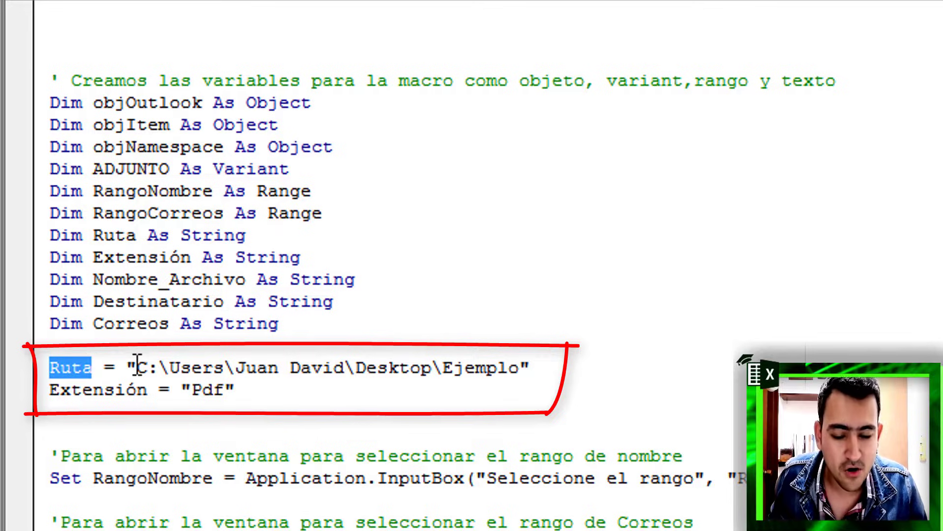
pyautogui.moveTo(138, 368); pyautogui.dragTo(525, 374)
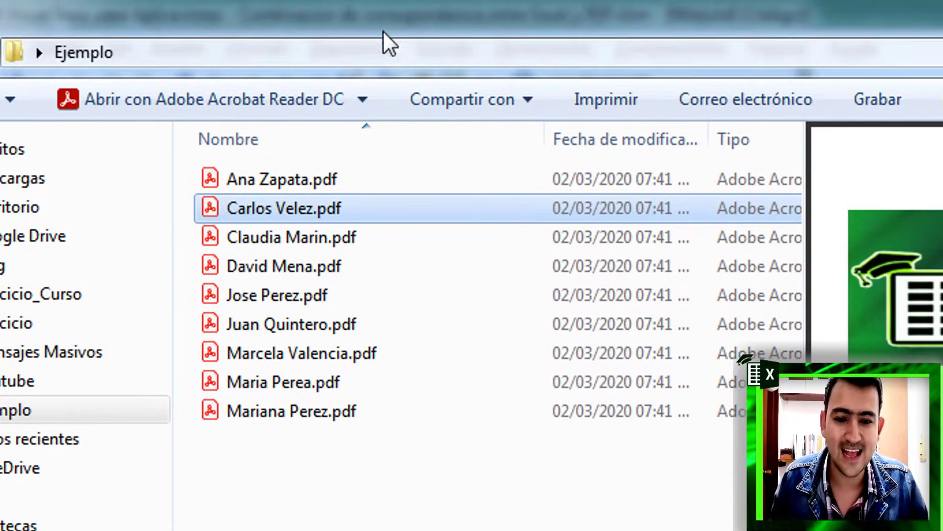
# Copy the Ejemplo folder's full path from the Explorer address bar
pyautogui.click(389, 49)
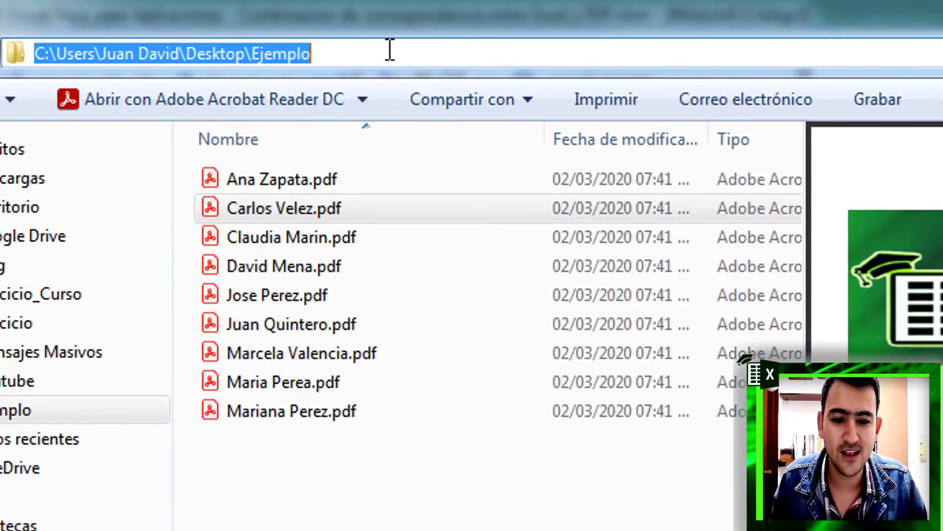
pyautogui.rightClick(390, 50)
pyautogui.click(464, 139)
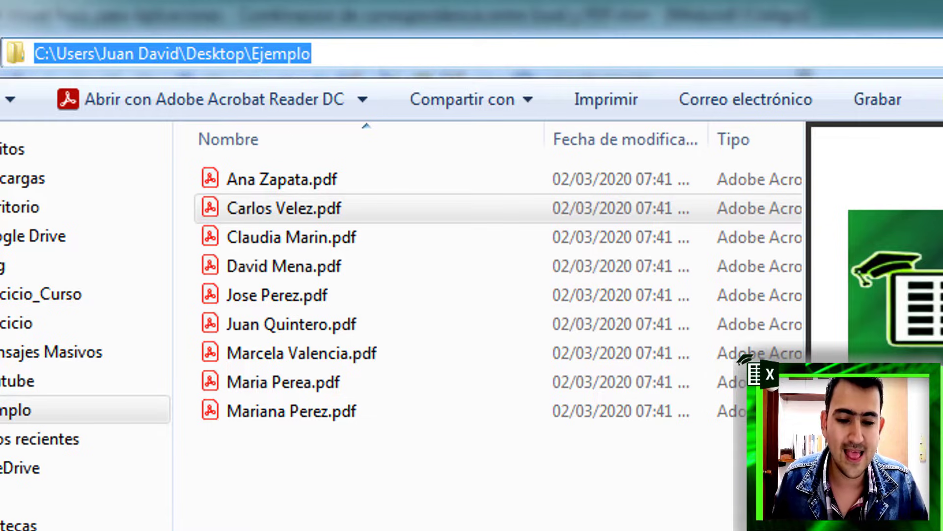
pyautogui.press('Escape')
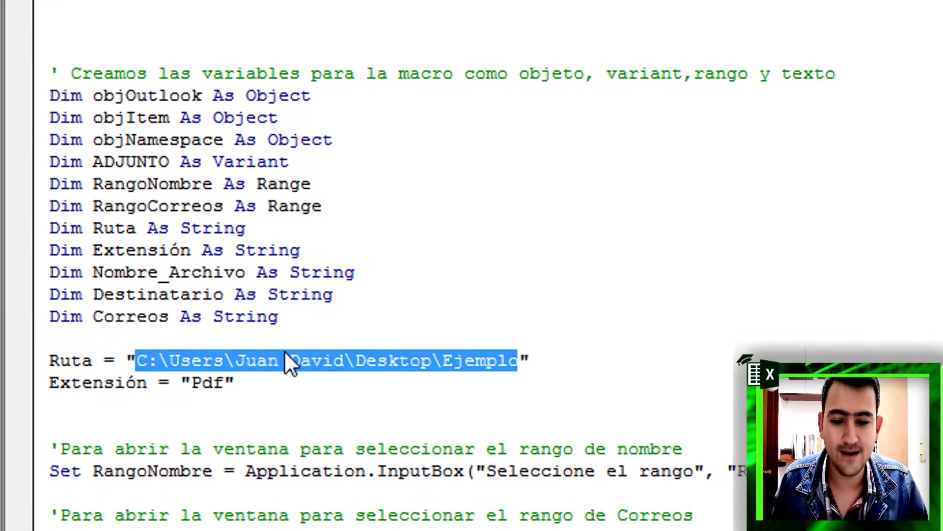
# Select the Ruta folder path and the "Pdf" extension value in the macro code
pyautogui.click(289, 360)
pyautogui.moveTo(138, 360); pyautogui.dragTo(531, 360)
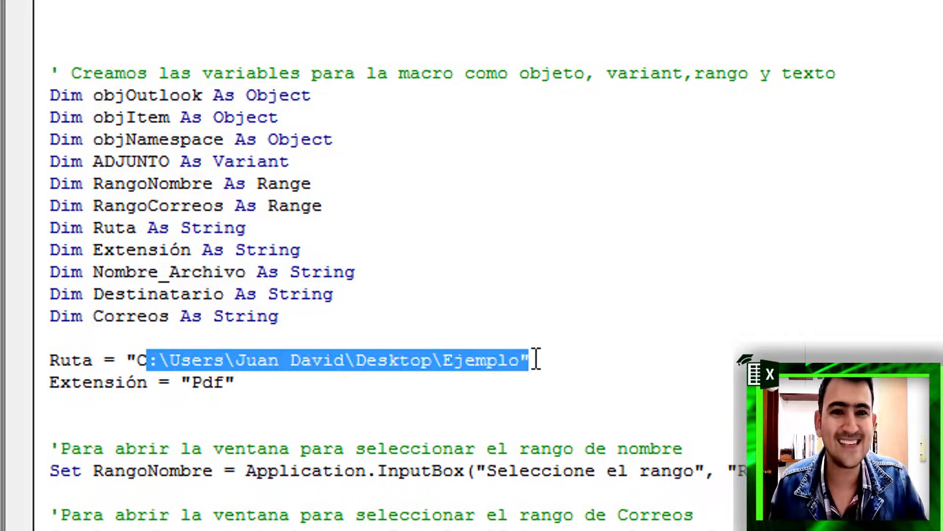
pyautogui.click(317, 392)
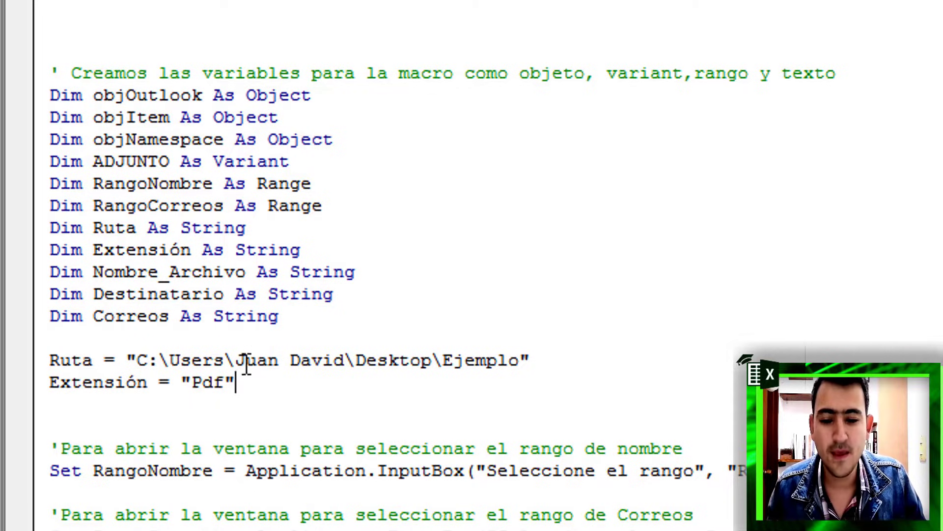
pyautogui.moveTo(192, 382); pyautogui.dragTo(217, 384)
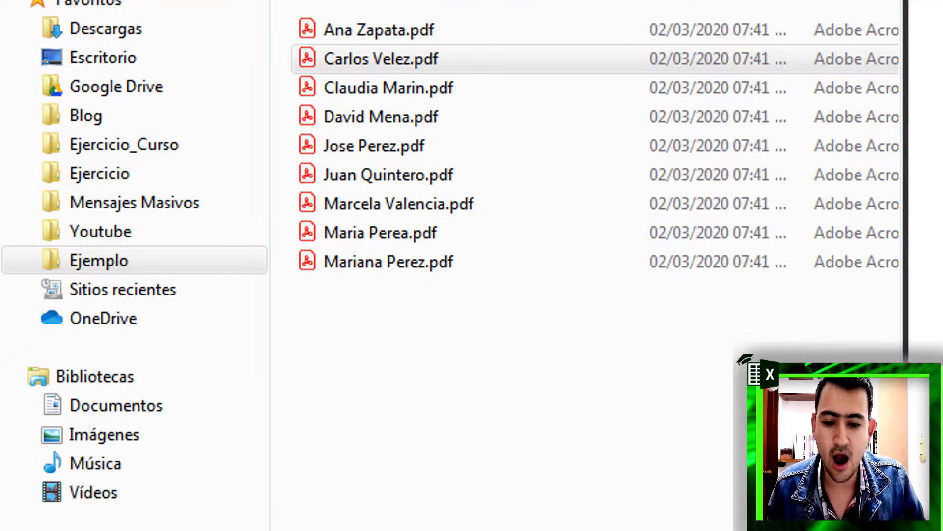
# Highlight the name-range InputBox prompt lines and the RangoCorreos variable
pyautogui.click(334, 250)
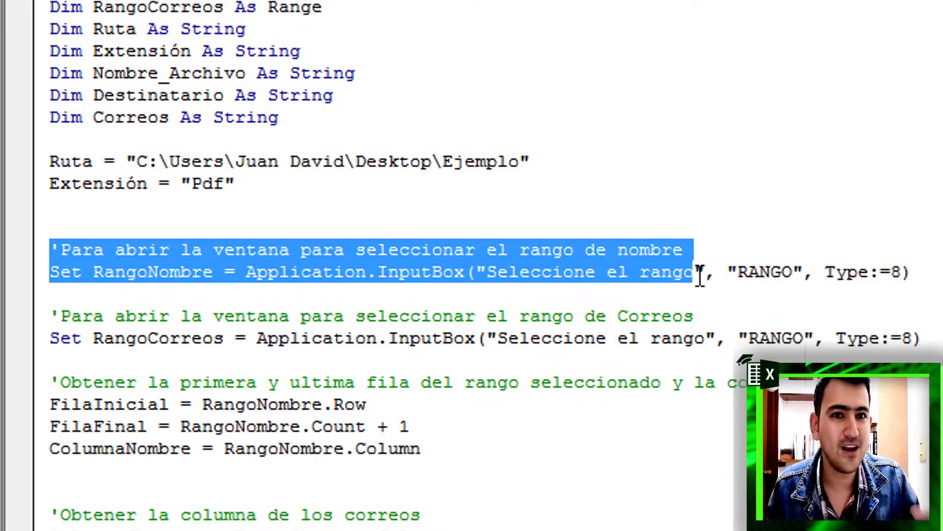
pyautogui.moveTo(55, 252); pyautogui.dragTo(709, 259)
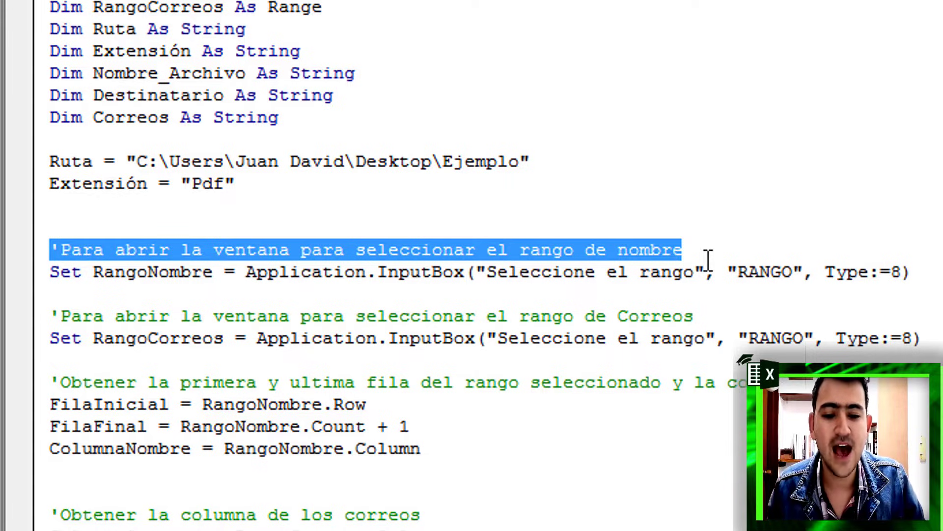
pyautogui.click(629, 250)
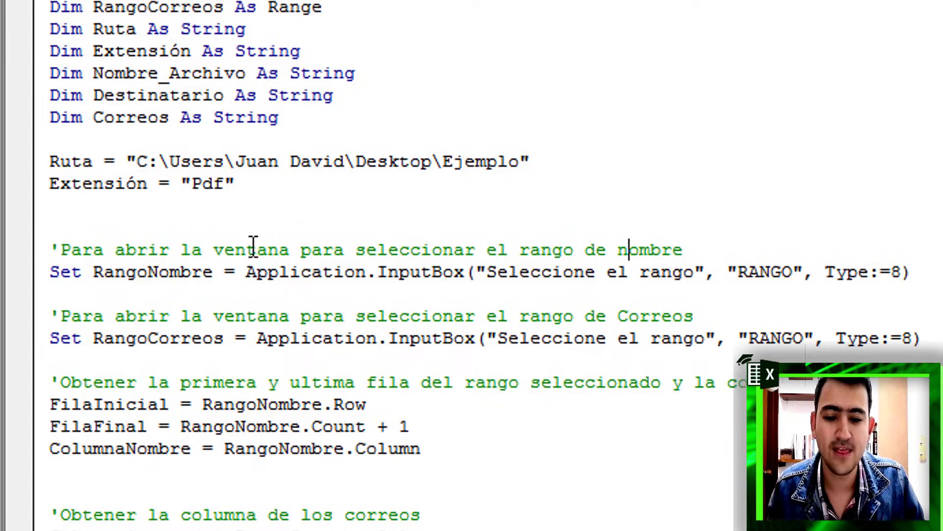
pyautogui.moveTo(114, 338); pyautogui.dragTo(232, 338)
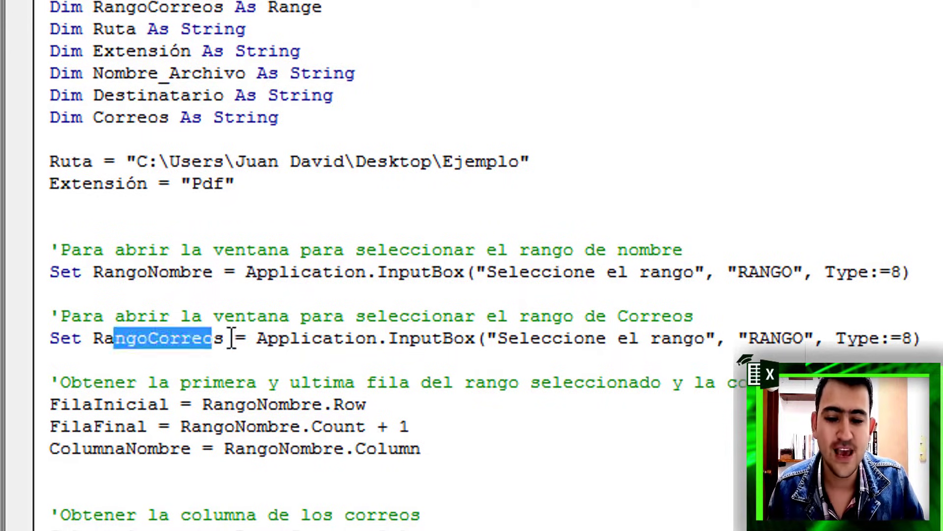
# Scroll through the macro's loop code
pyautogui.scroll(-2, 178, 350)
pyautogui.scroll(-2, 212, 281)
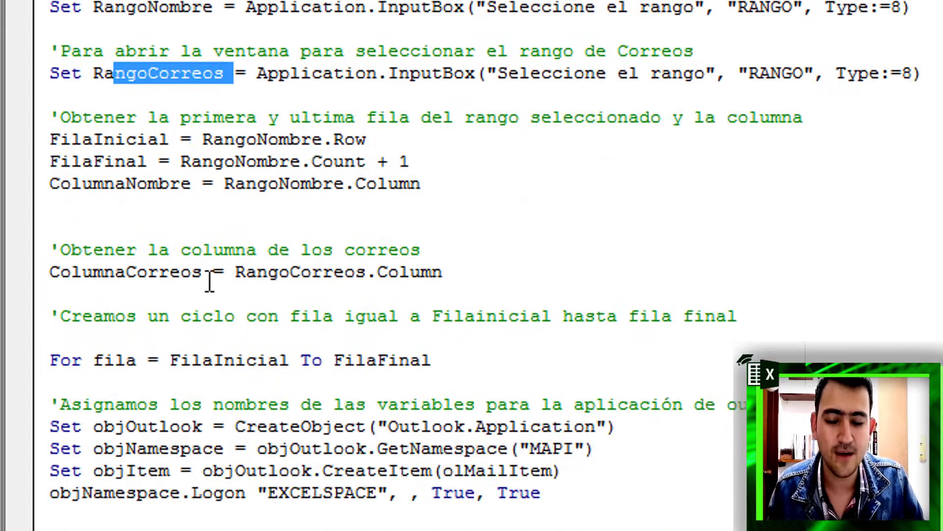
pyautogui.scroll(-1, 249, 280)
pyautogui.scroll(-2, 253, 201)
pyautogui.scroll(-2, 253, 203)
pyautogui.scroll(-2, 248, 221)
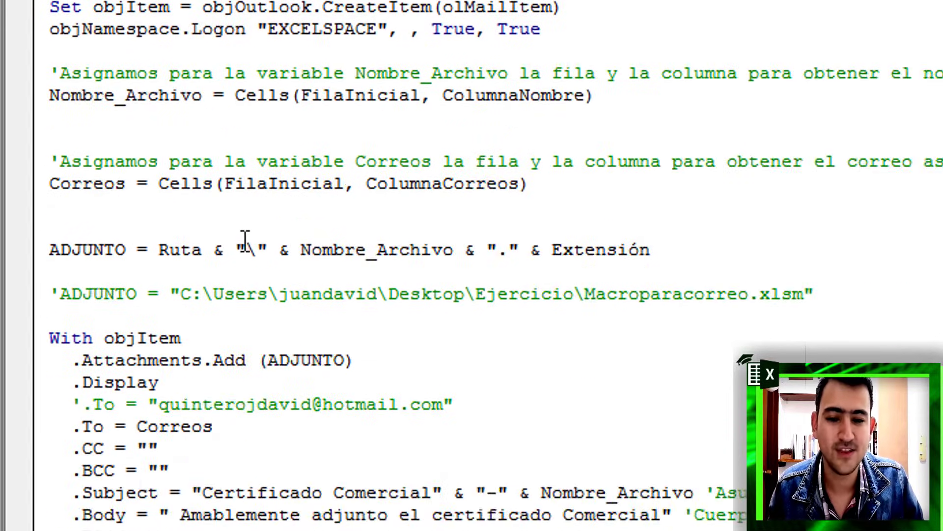
pyautogui.scroll(-1, 244, 243)
pyautogui.scroll(3, 244, 246)
pyautogui.scroll(7, 245, 245)
pyautogui.scroll(5, 245, 246)
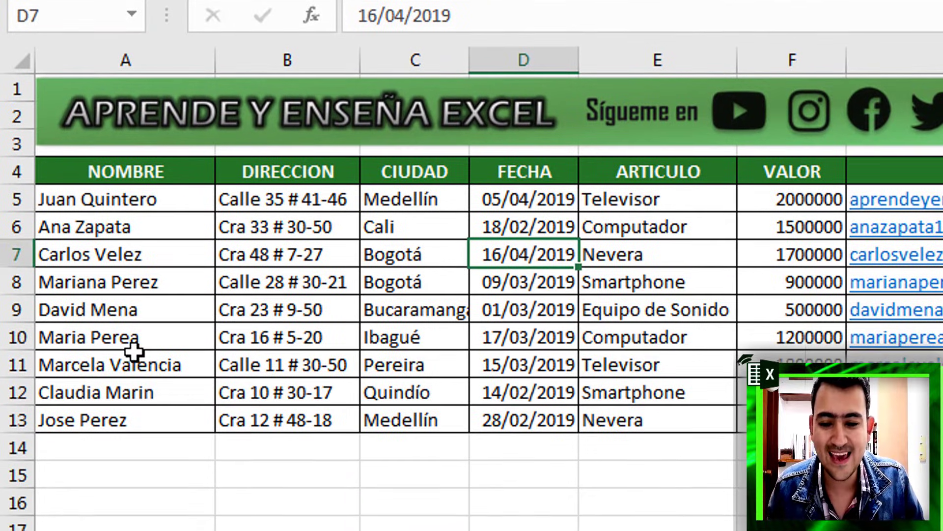
pyautogui.click(137, 356)
pyautogui.click(143, 198)
pyautogui.moveTo(142, 198); pyautogui.dragTo(133, 401)
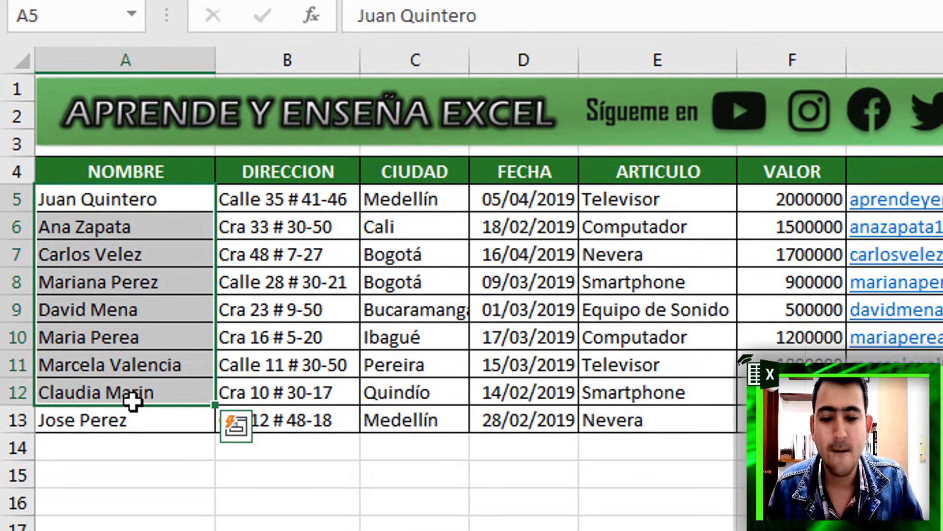
pyautogui.click(184, 204)
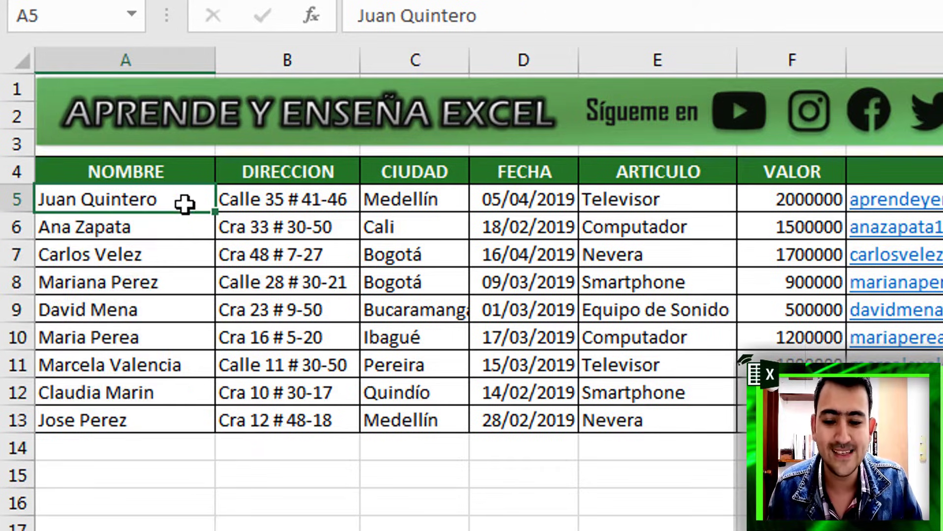
pyautogui.moveTo(184, 204); pyautogui.dragTo(157, 421)
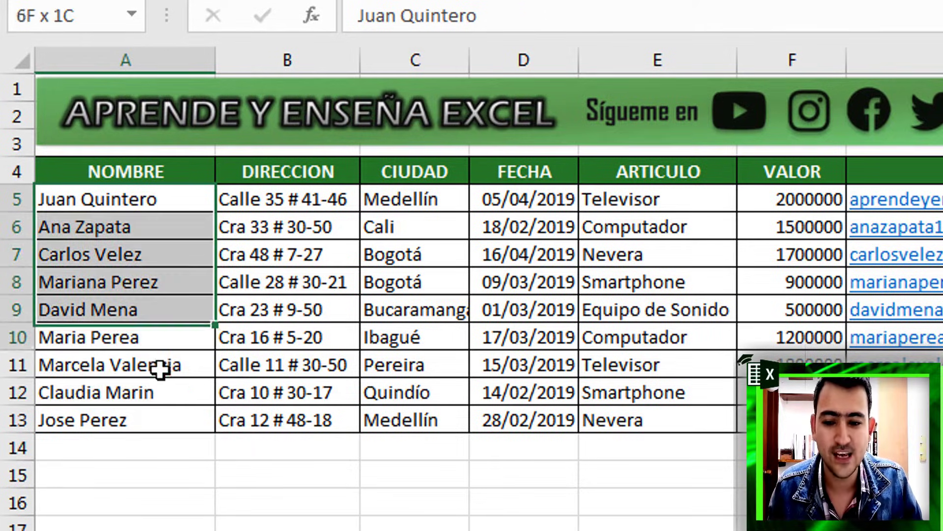
pyautogui.click(167, 207)
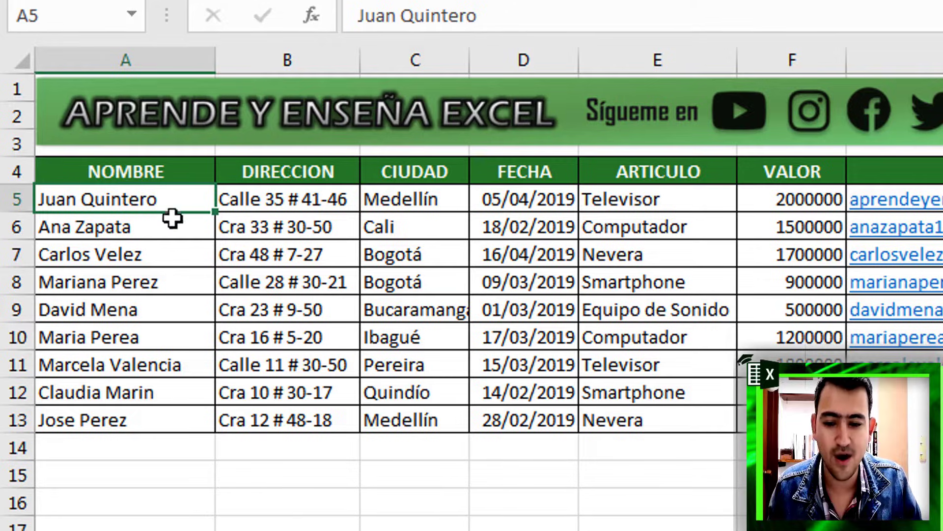
pyautogui.click(169, 236)
pyautogui.click(145, 256)
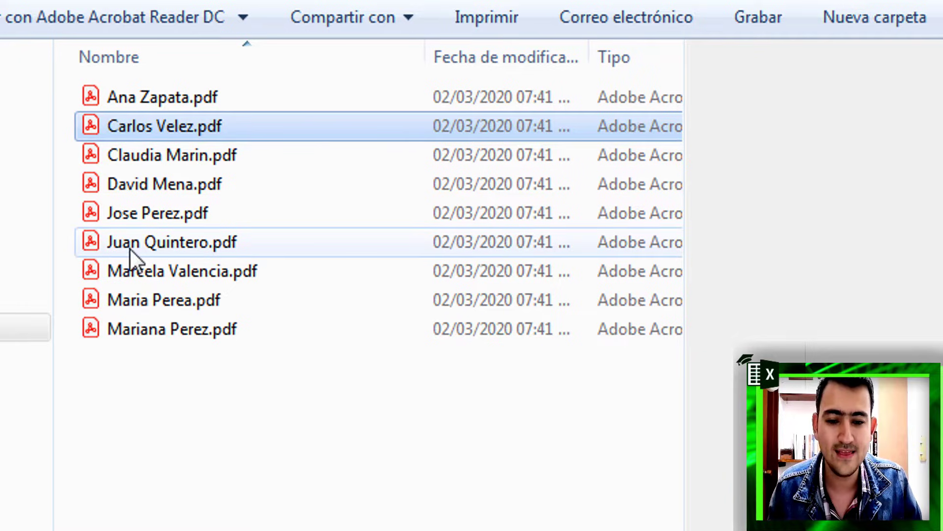
pyautogui.click(124, 245)
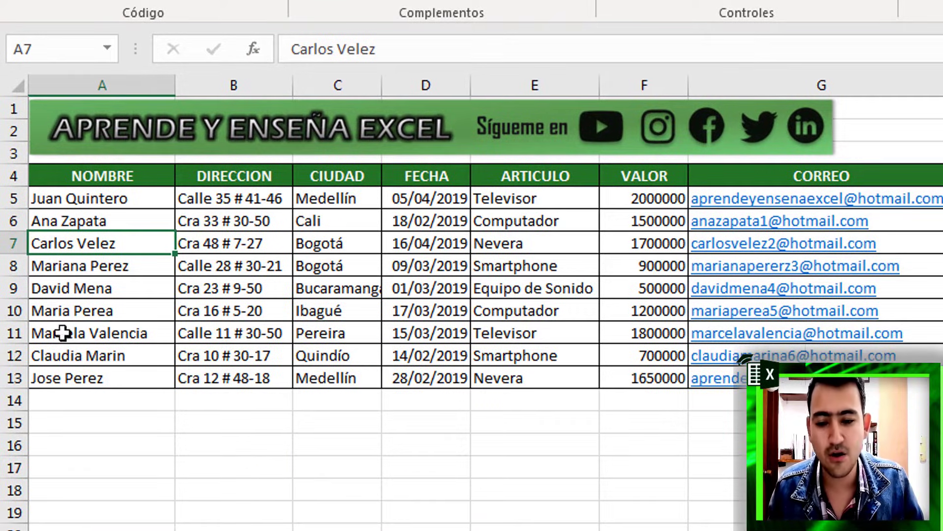
pyautogui.moveTo(129, 182); pyautogui.dragTo(119, 378)
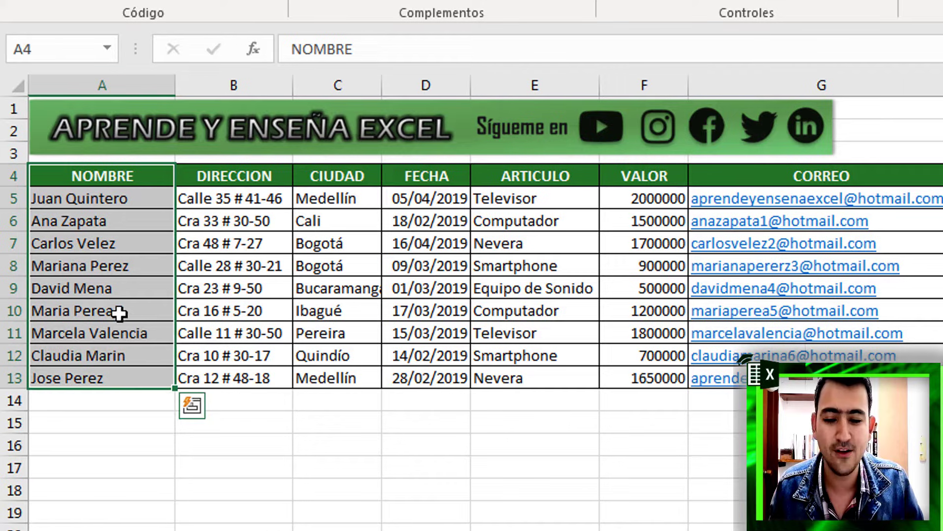
pyautogui.moveTo(111, 205); pyautogui.dragTo(91, 376)
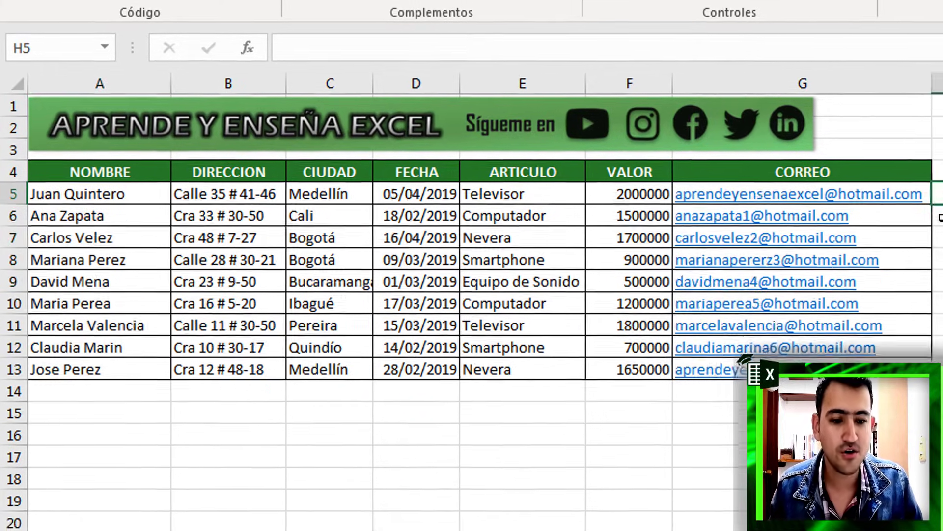
pyautogui.moveTo(913, 183); pyautogui.dragTo(922, 358)
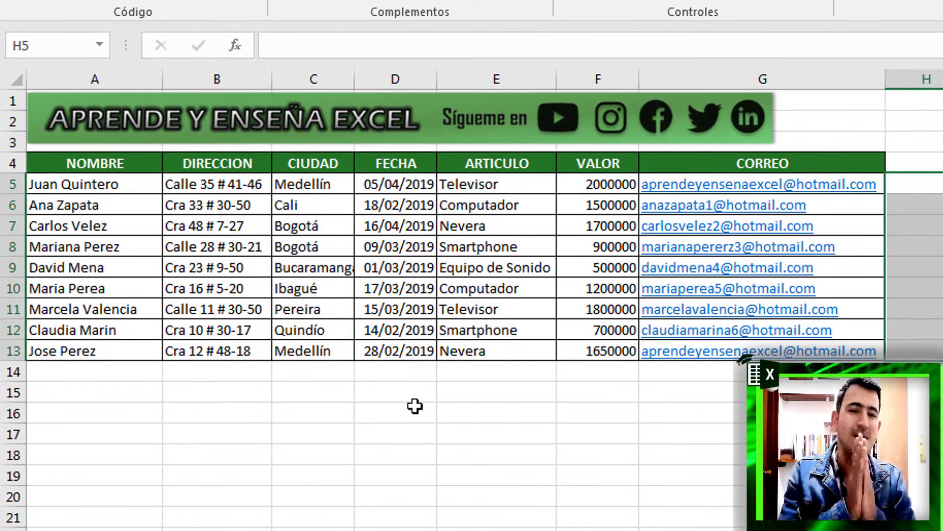
# Run Correos with Ctrl+R, giving names range A5:A13 and e-mail range G5:G13
pyautogui.click(415, 406)
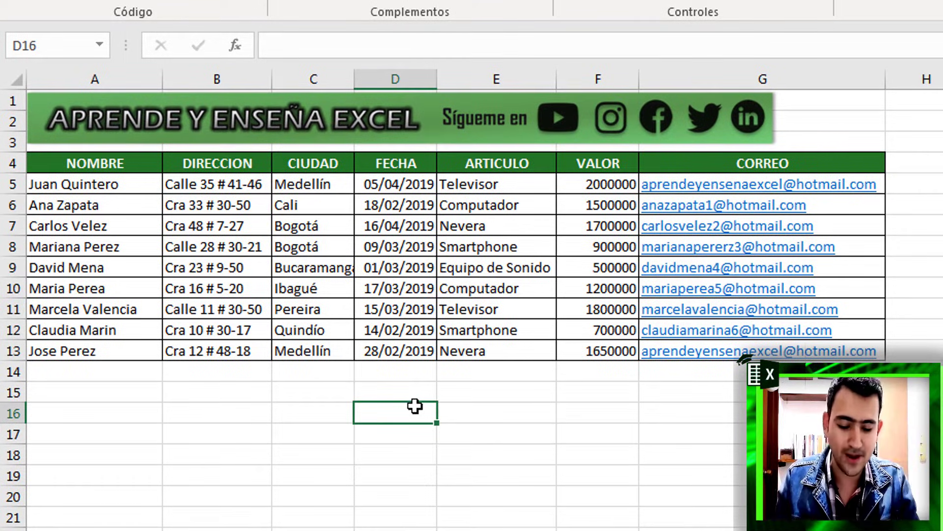
pyautogui.hotkey('ctrl', 'r')
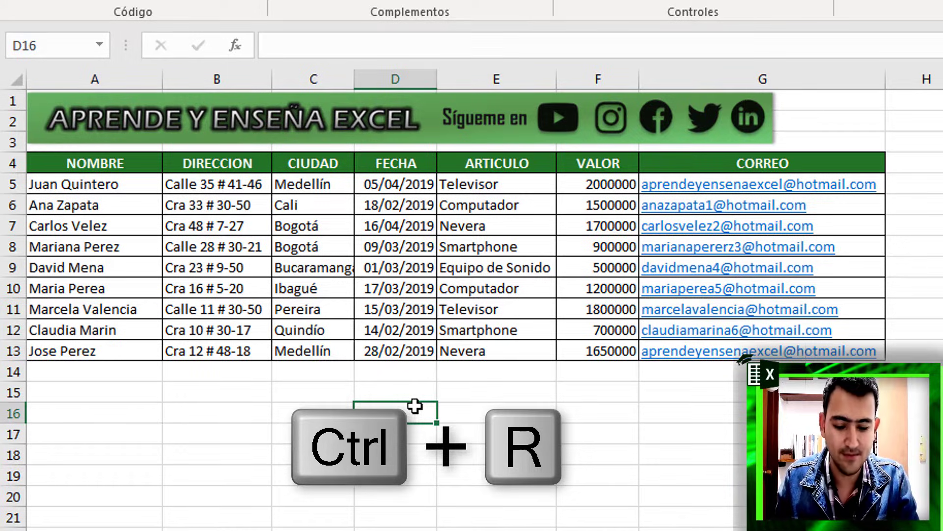
pyautogui.hotkey('ctrl', 'r')
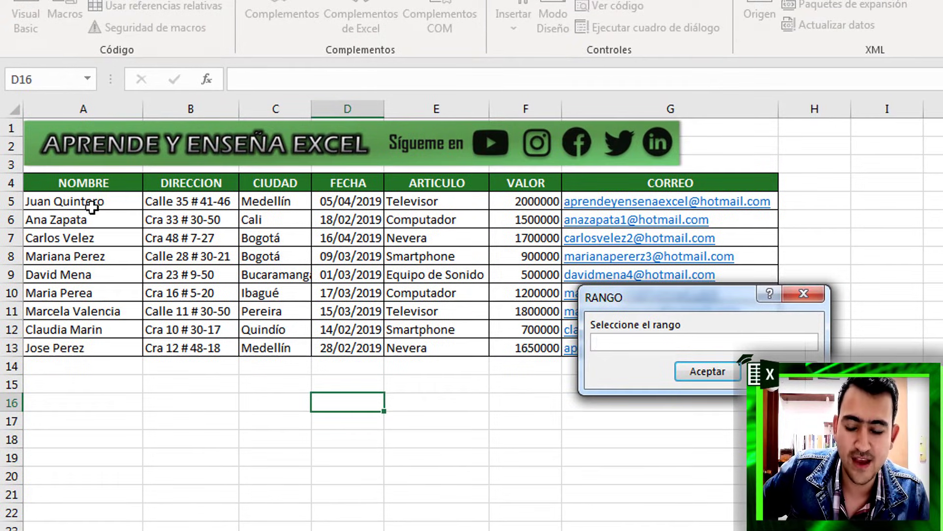
pyautogui.click(92, 208)
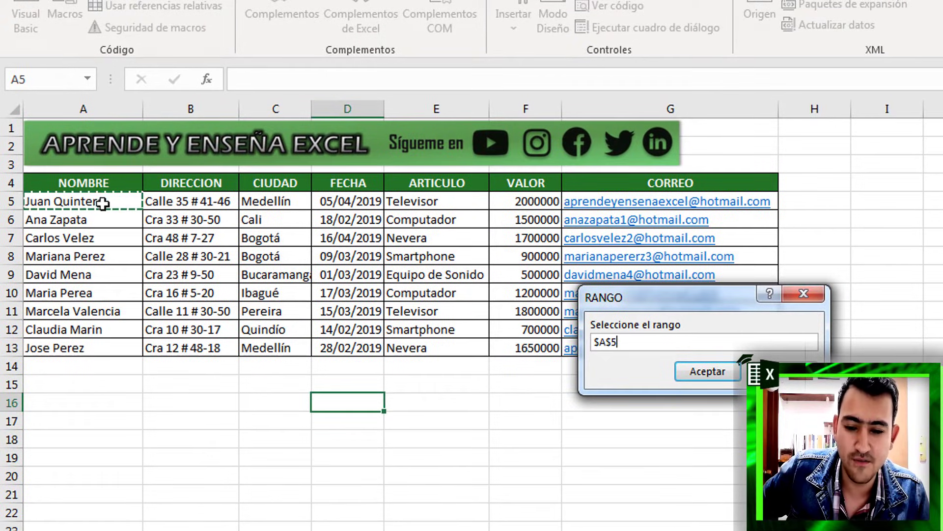
pyautogui.moveTo(101, 225); pyautogui.dragTo(99, 343)
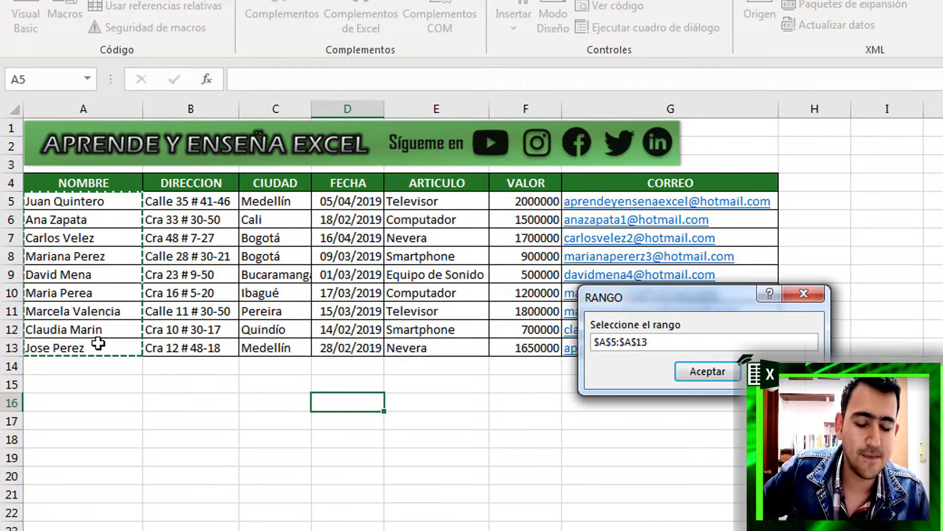
pyautogui.click(709, 374)
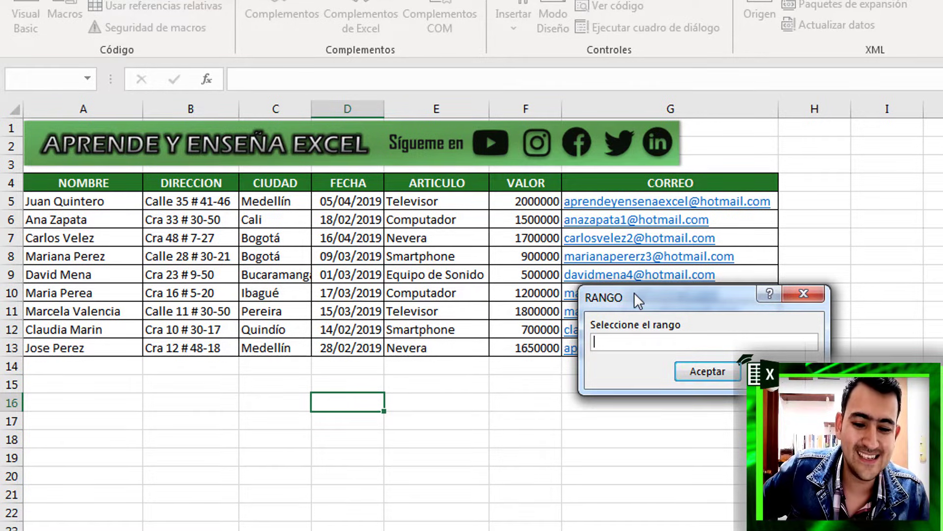
pyautogui.moveTo(634, 293); pyautogui.dragTo(266, 232)
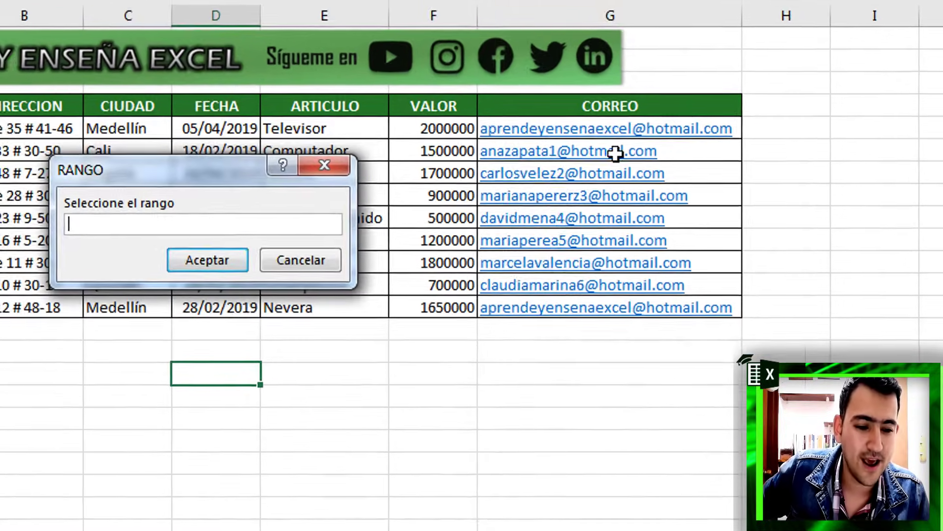
pyautogui.moveTo(614, 128); pyautogui.dragTo(614, 308)
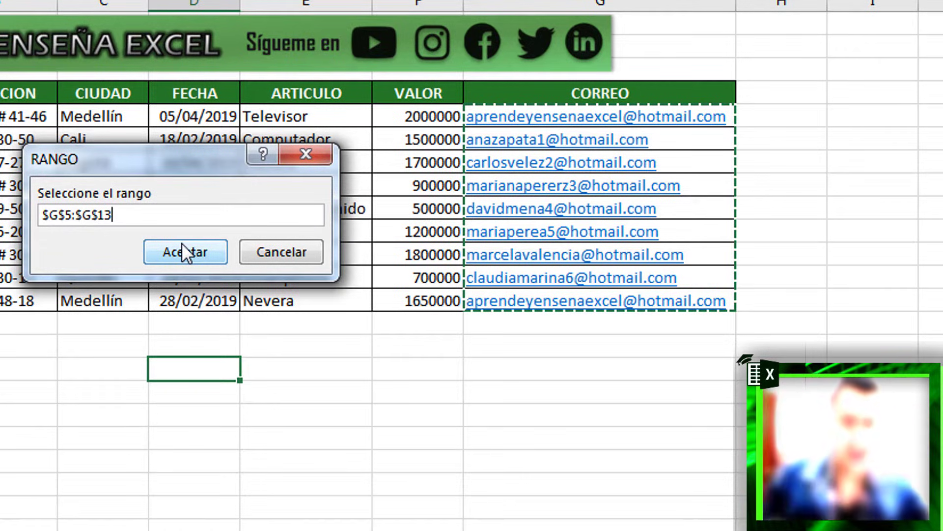
pyautogui.click(181, 251)
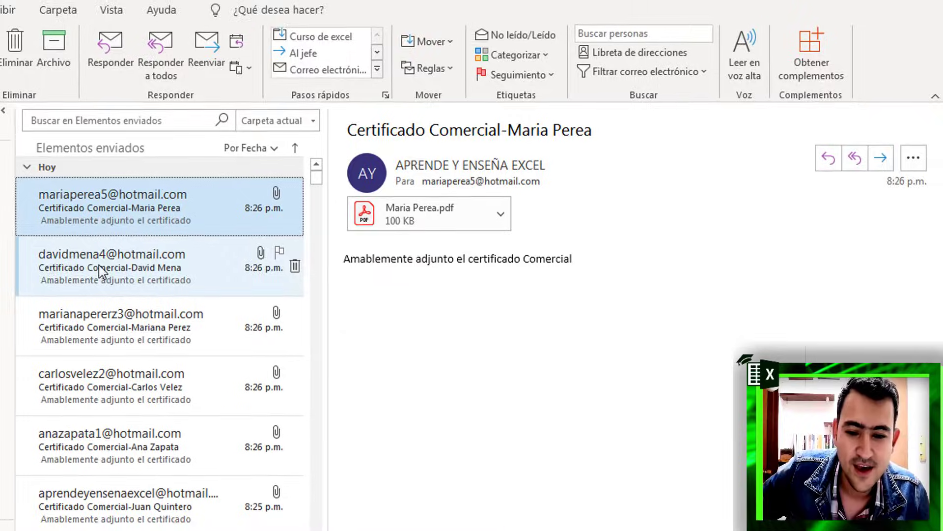
# Step through the sent Certificado Comercial messages in Sent Items to check each one's PDF attachment
pyautogui.click(106, 231)
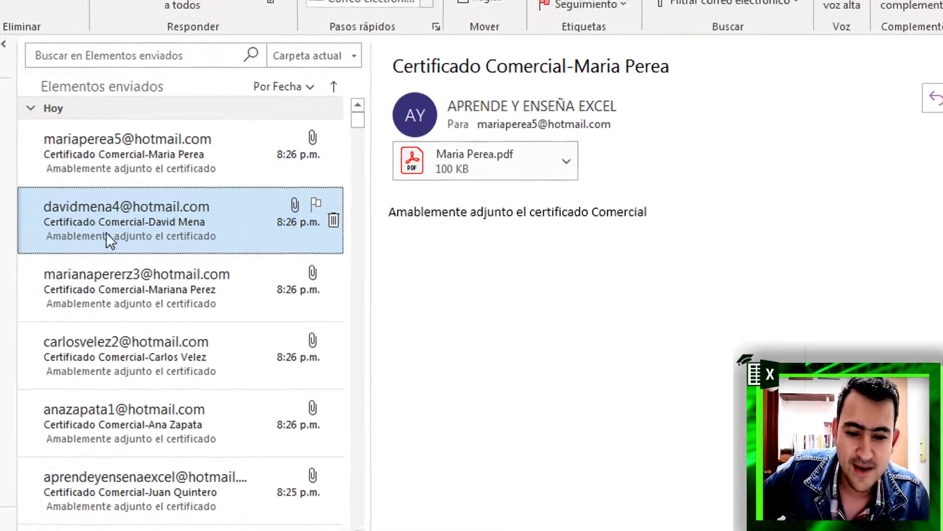
pyautogui.click(105, 262)
pyautogui.click(121, 321)
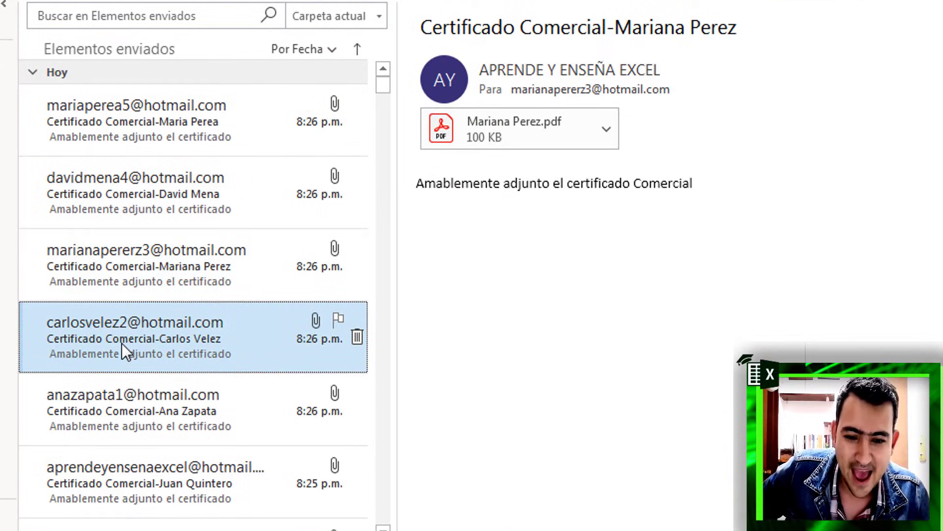
pyautogui.click(136, 402)
pyautogui.click(130, 138)
pyautogui.click(143, 184)
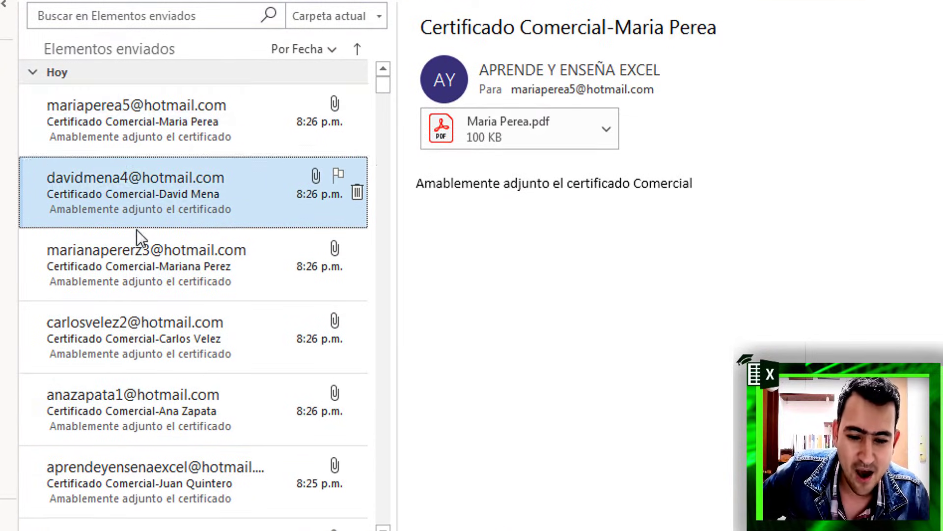
pyautogui.click(128, 260)
pyautogui.click(125, 339)
pyautogui.click(139, 121)
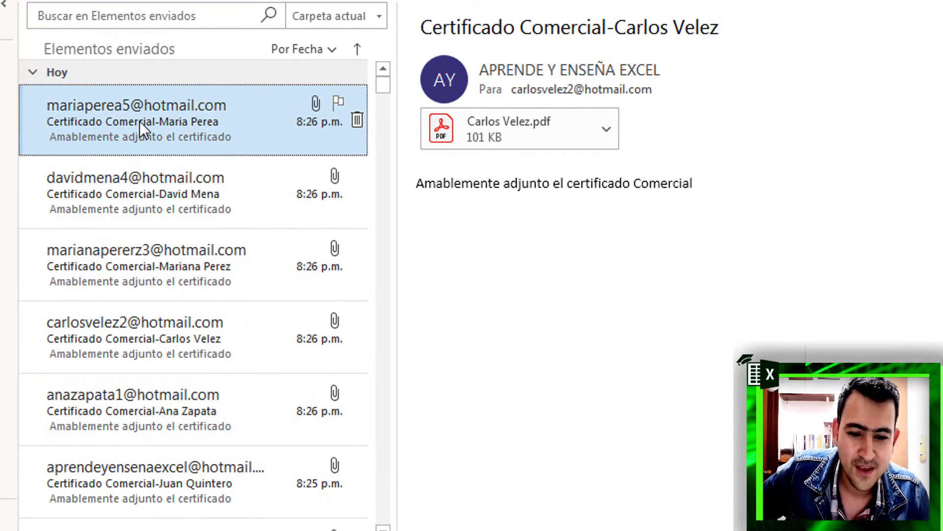
pyautogui.click(132, 265)
pyautogui.click(125, 335)
pyautogui.click(139, 120)
pyautogui.click(131, 265)
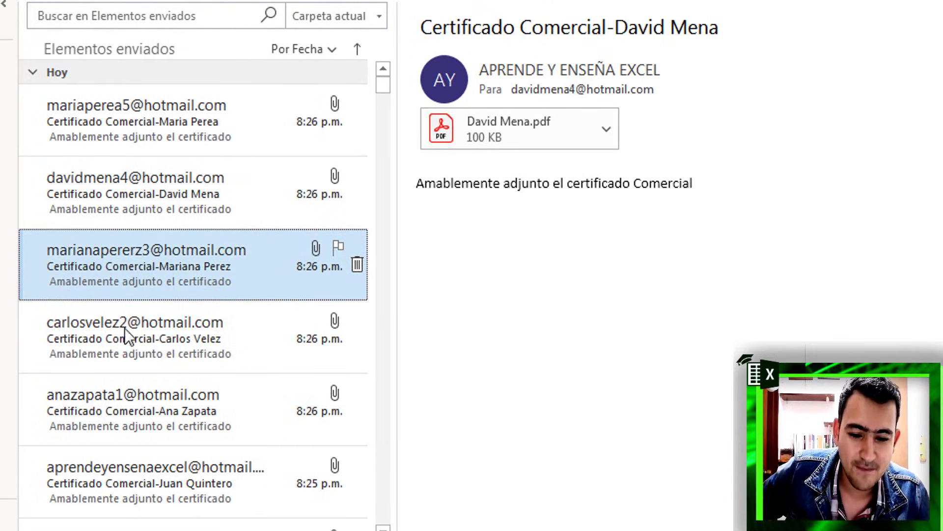
pyautogui.click(125, 328)
pyautogui.click(145, 135)
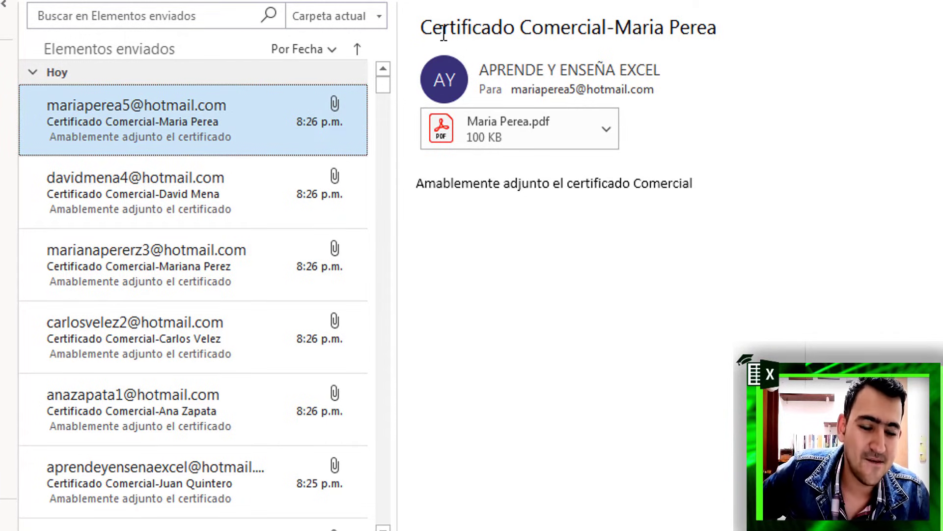
# Highlight the 'Certificado Comercial' subject and the body sentence of the top sent message
pyautogui.moveTo(427, 28); pyautogui.dragTo(580, 27)
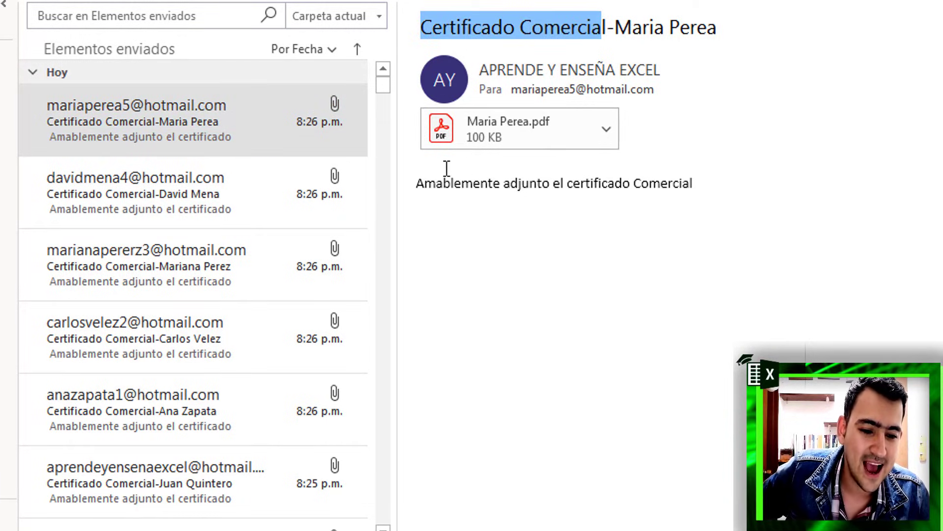
pyautogui.moveTo(414, 185)
pyautogui.mouseDown()
pyautogui.moveTo(715, 185)
pyautogui.moveTo(462, 184)
pyautogui.mouseUp()
pyautogui.click(721, 186)
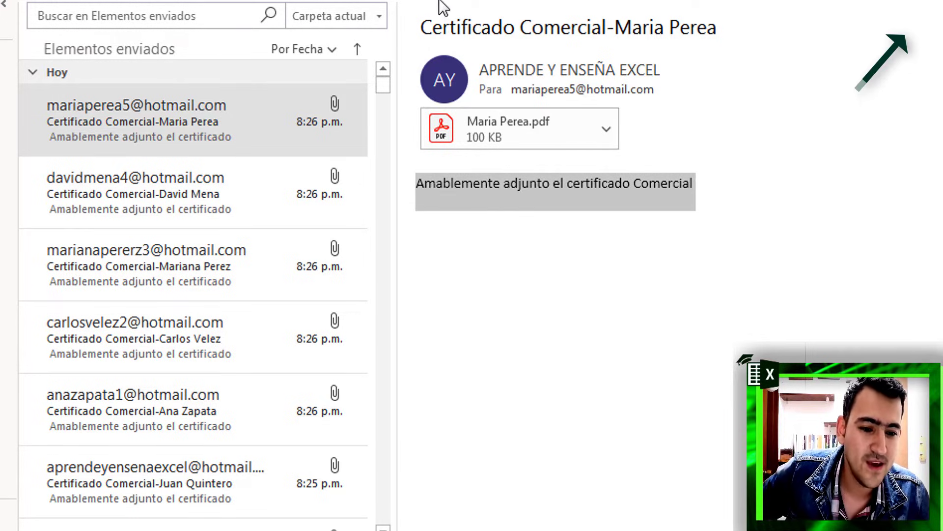
pyautogui.moveTo(426, 27); pyautogui.dragTo(559, 29)
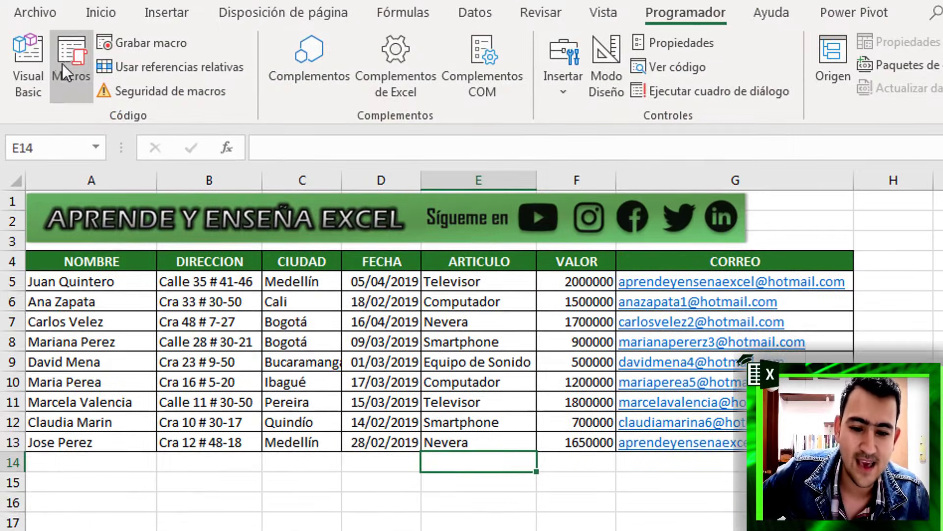
pyautogui.click(64, 61)
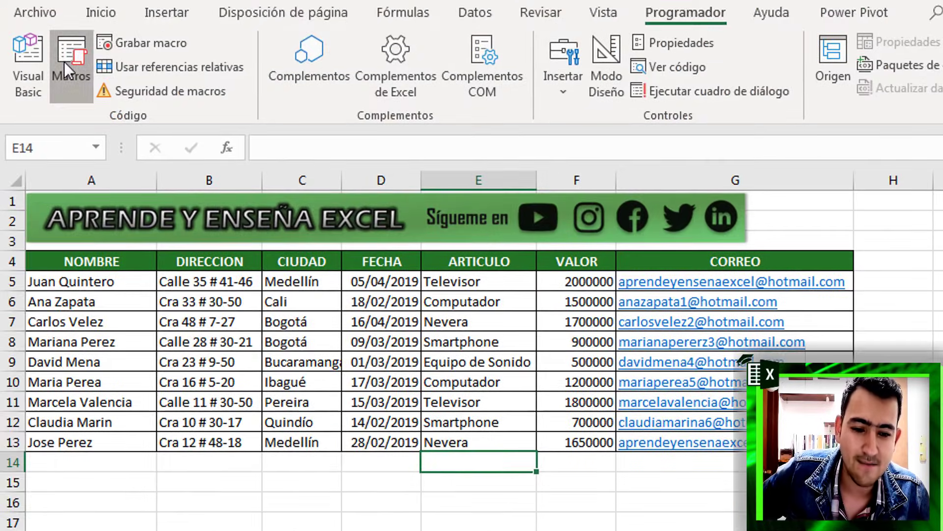
pyautogui.click(561, 304)
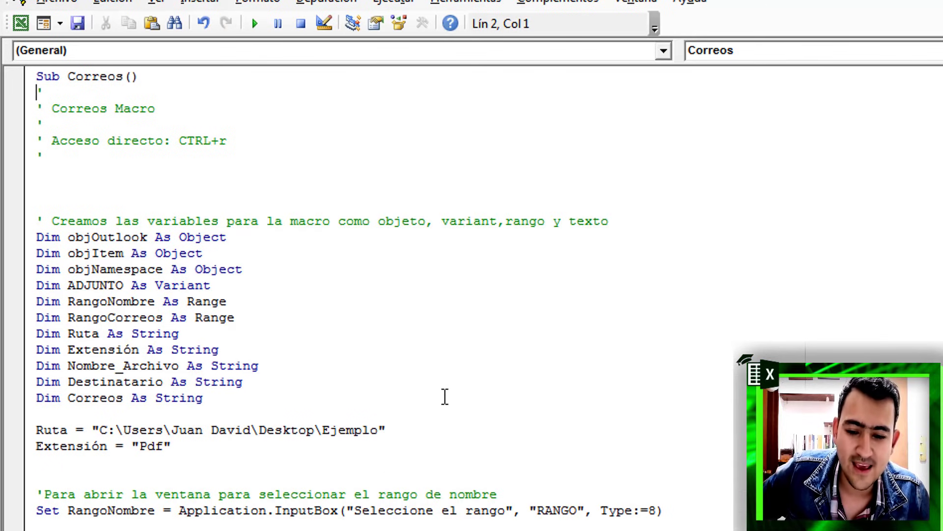
pyautogui.scroll(-3, 445, 396)
pyautogui.scroll(-3, 448, 398)
pyautogui.scroll(-8, 448, 398)
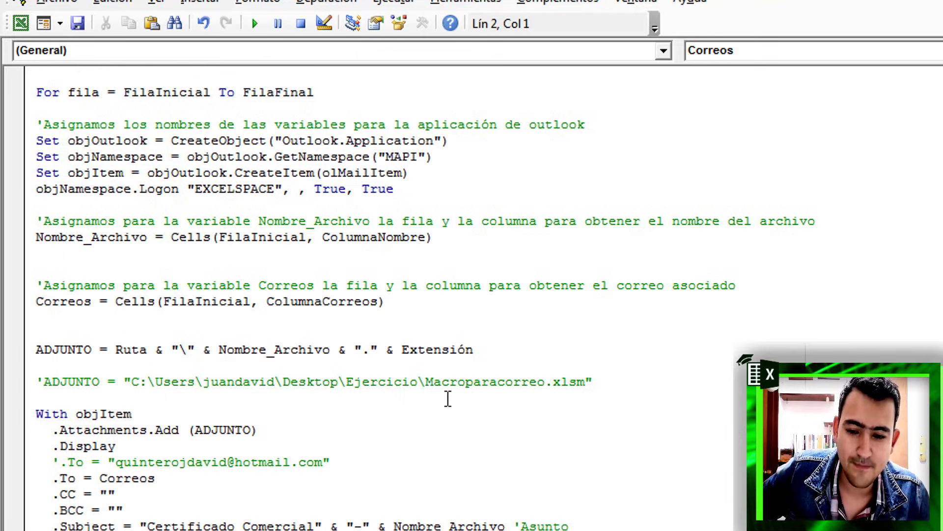
pyautogui.scroll(-2, 255, 436)
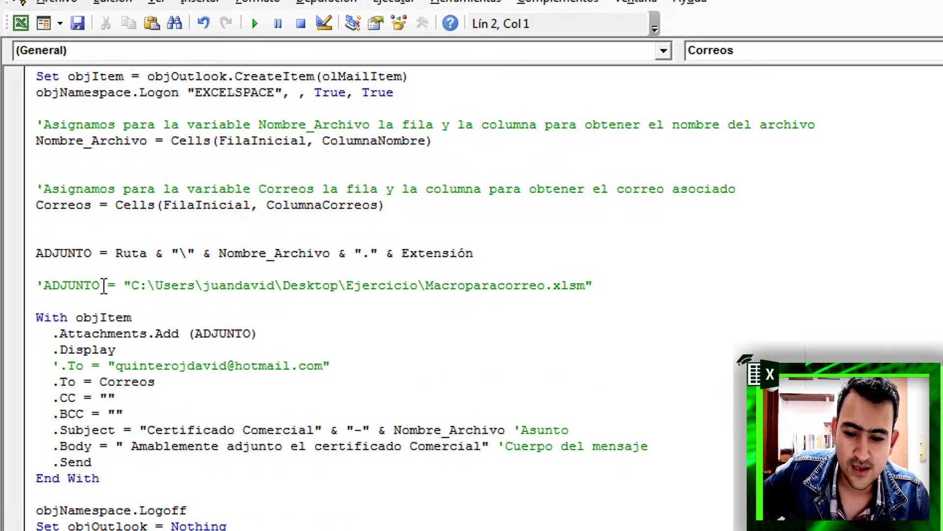
pyautogui.moveTo(147, 430); pyautogui.dragTo(315, 430)
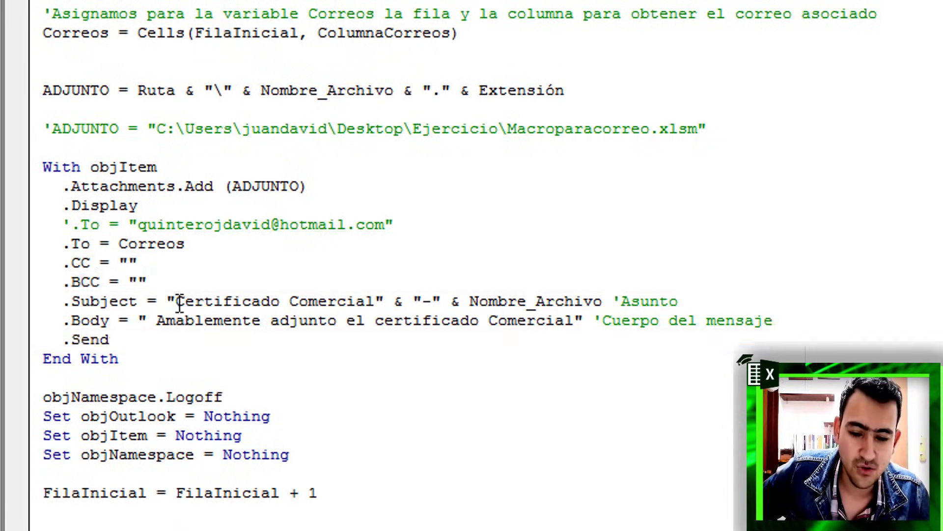
pyautogui.moveTo(175, 302); pyautogui.dragTo(397, 302)
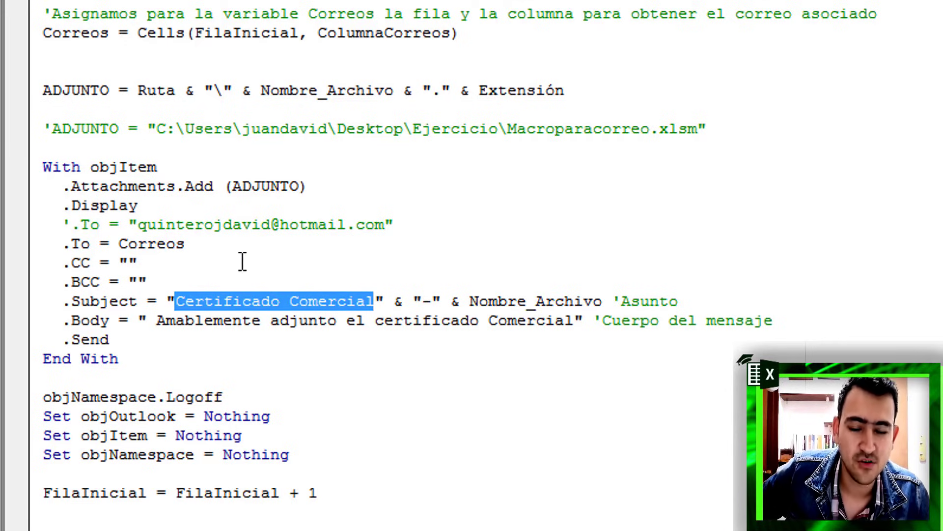
pyautogui.scroll(-1, 157, 324)
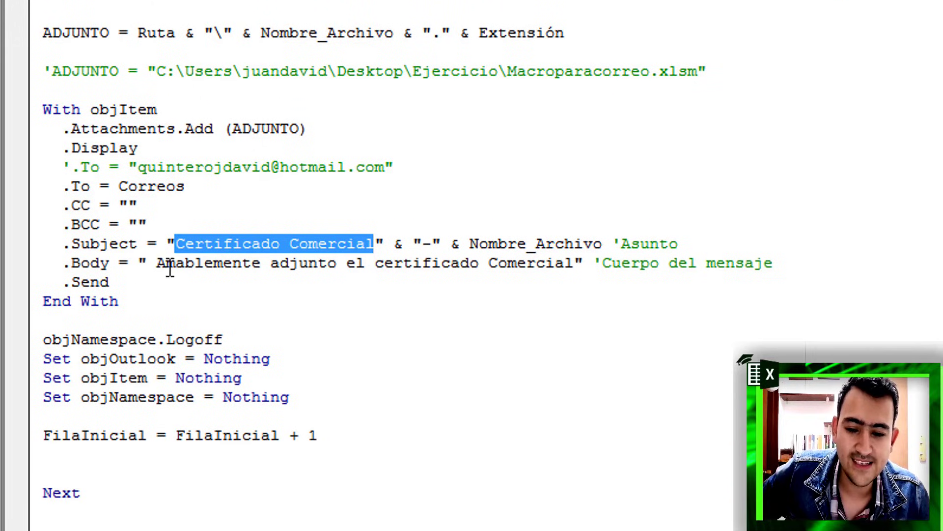
pyautogui.moveTo(156, 264); pyautogui.dragTo(573, 264)
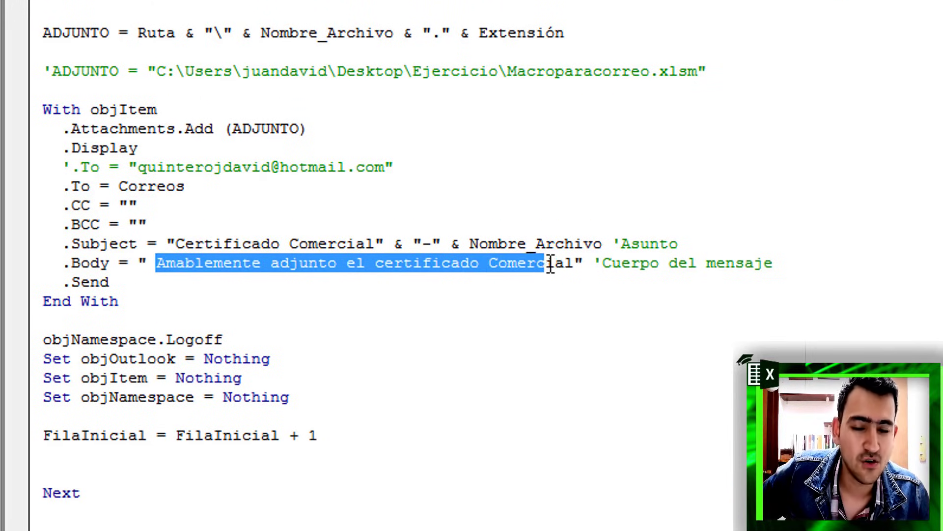